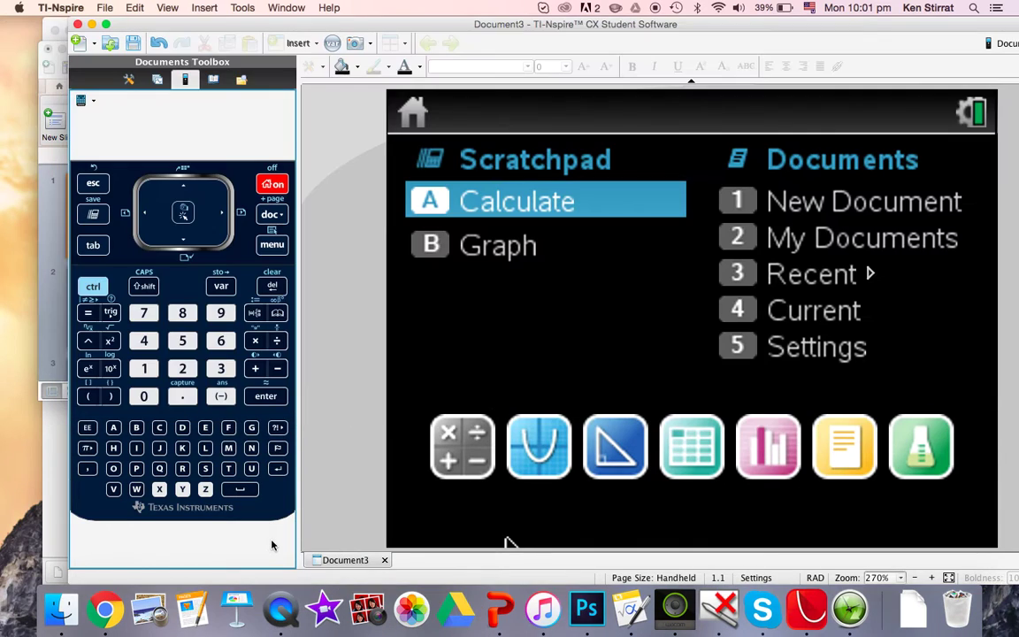
# Add a new Calculator page in TI-Nspire and position its window over the exam slides.
pyautogui.click(247, 491)
pyautogui.click(463, 438)
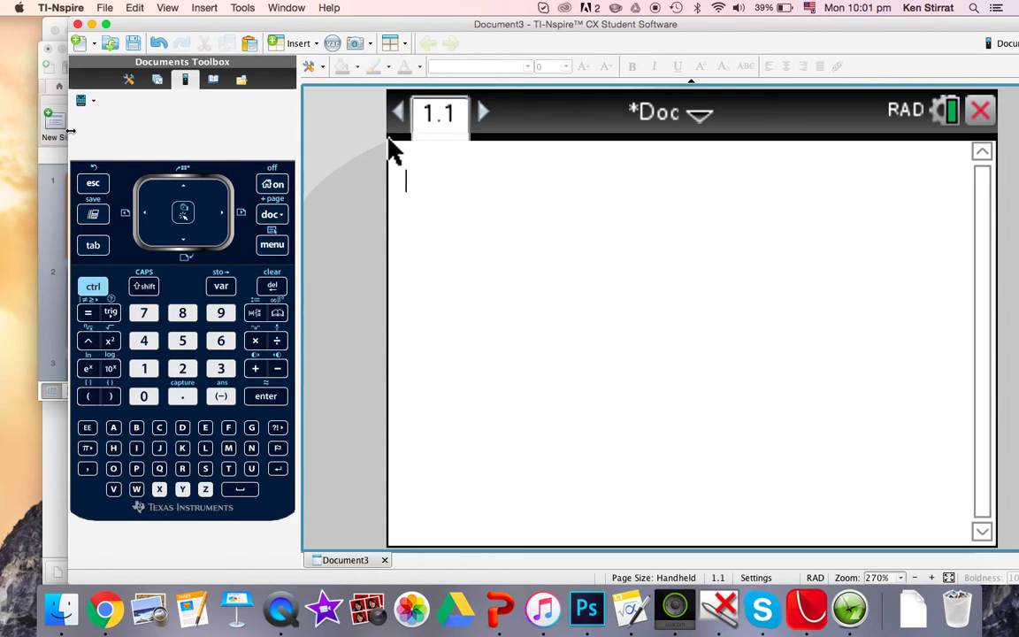
pyautogui.hotkey('ctrl', 'alt', 'Right')
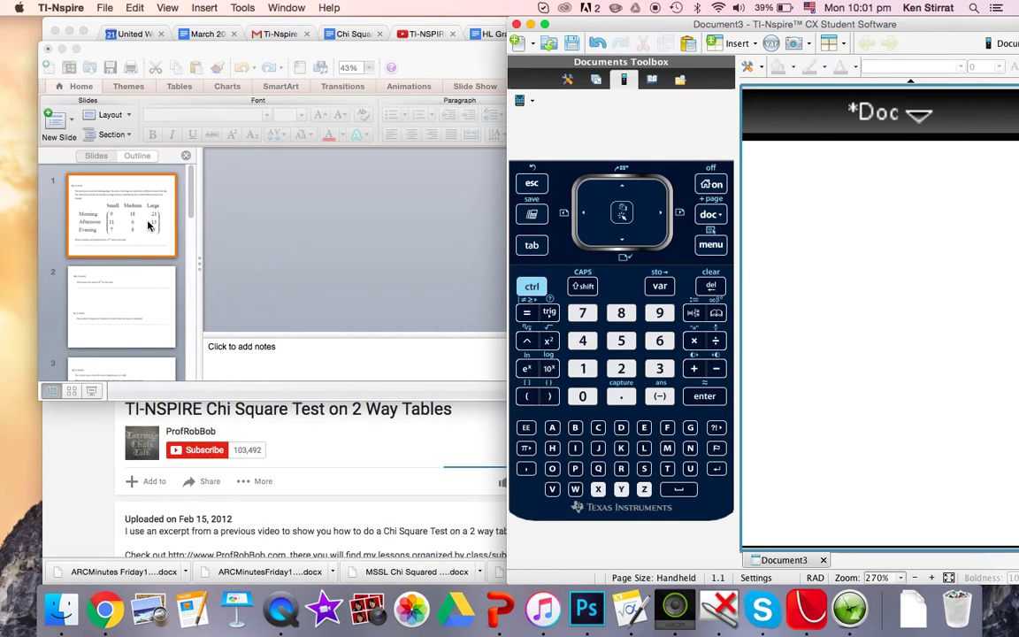
pyautogui.moveTo(591, 25); pyautogui.dragTo(498, 13)
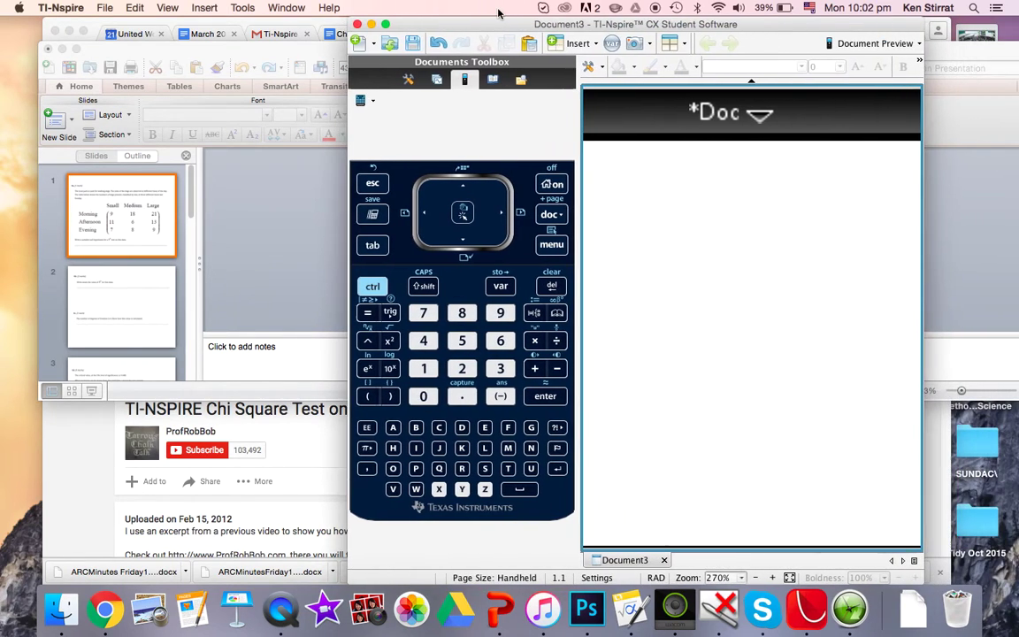
# Insert an empty matrix with 3 rows and 3 columns via Matrix & Vector > Create.
pyautogui.click(552, 246)
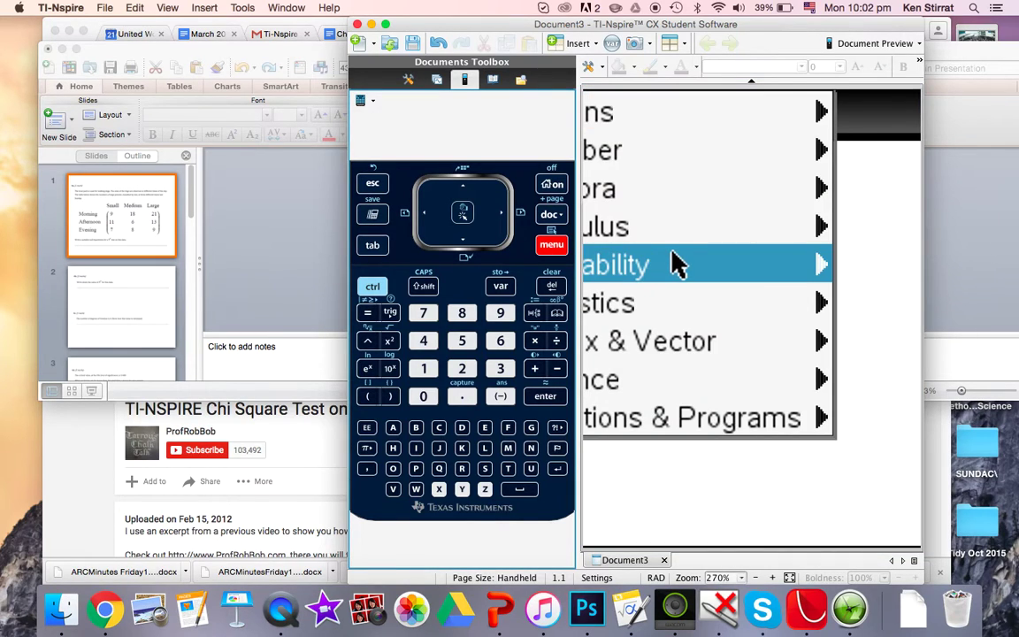
pyautogui.moveTo(614, 227)
pyautogui.moveTo(347, 137); pyautogui.dragTo(203, 137)
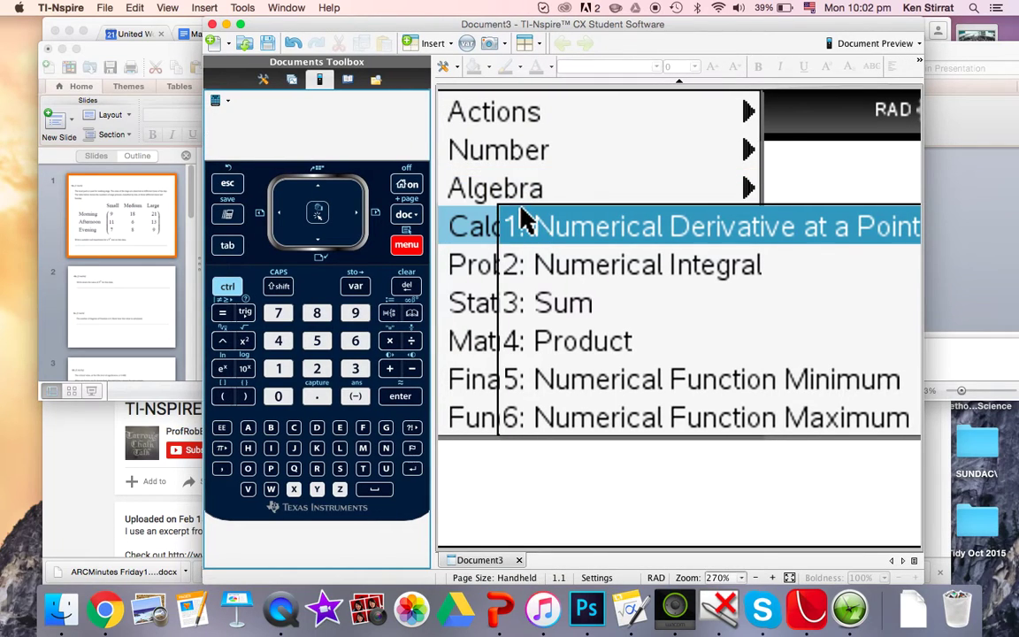
pyautogui.press('Escape')
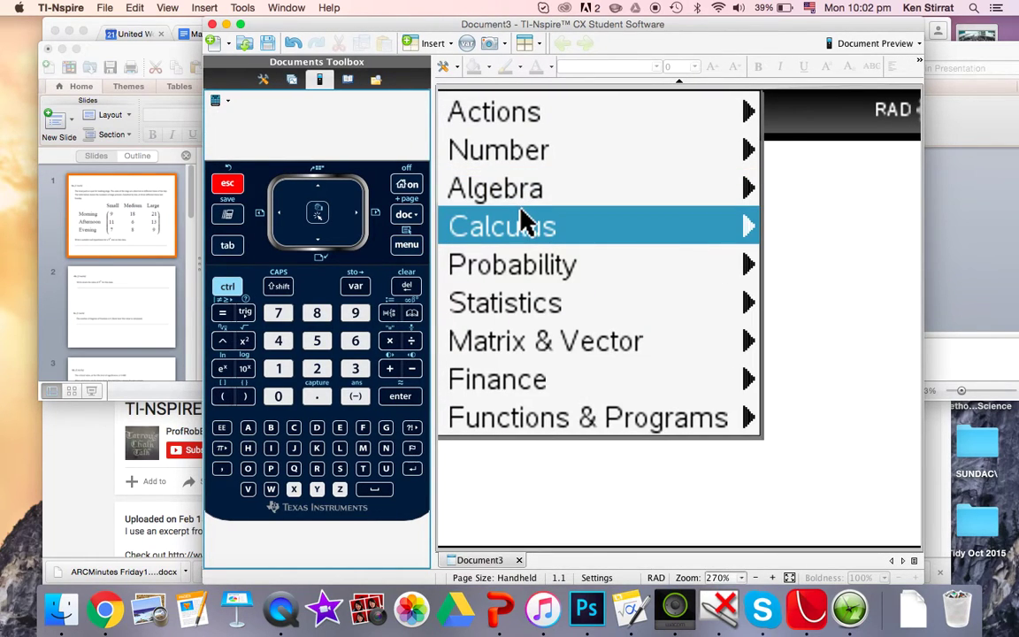
pyautogui.click(534, 341)
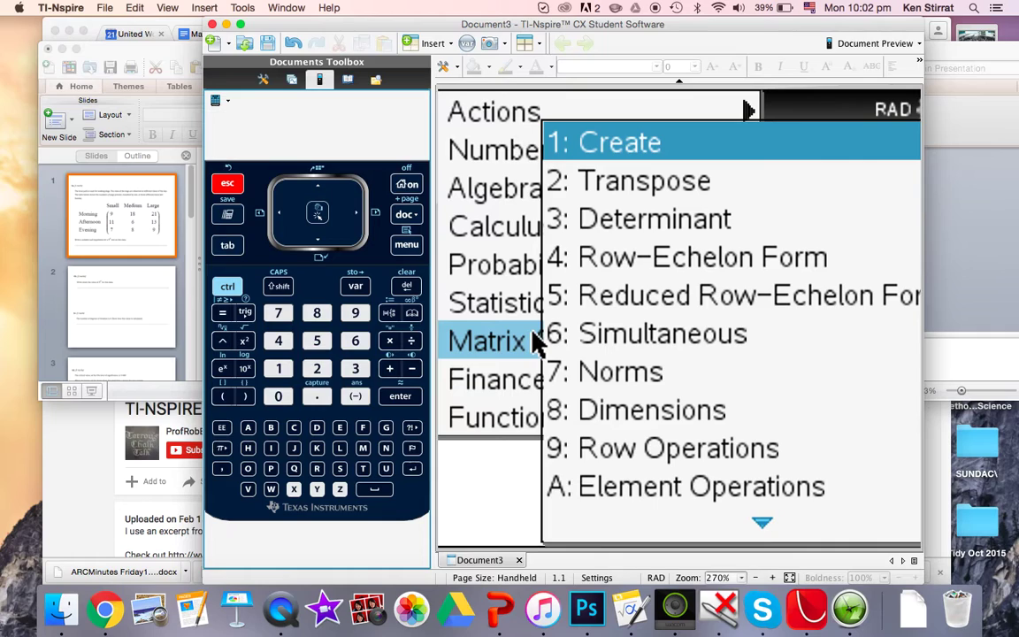
pyautogui.click(605, 152)
pyautogui.click(606, 152)
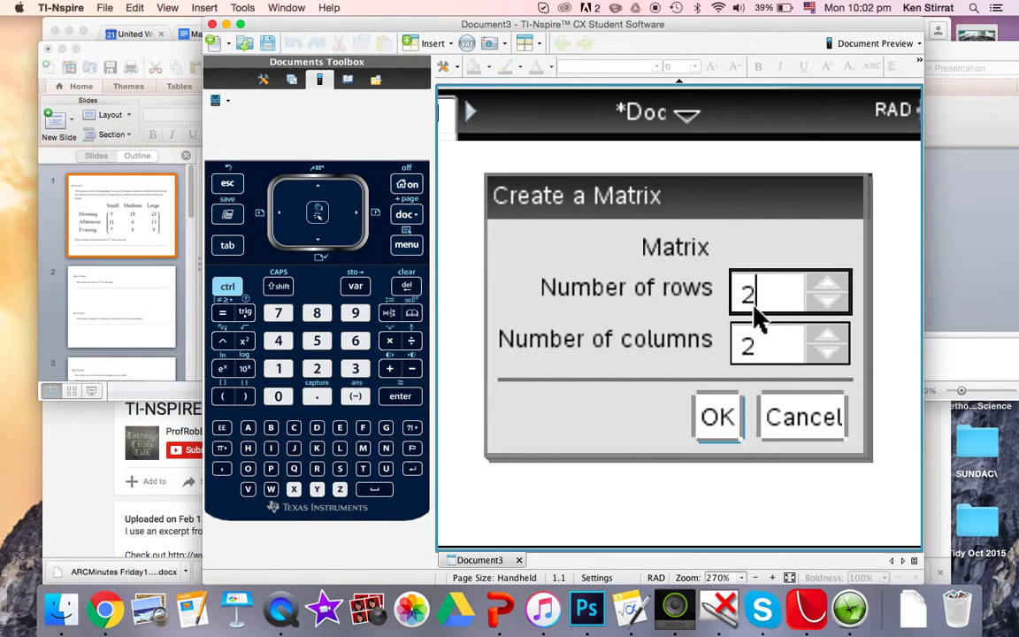
pyautogui.click(835, 283)
pyautogui.click(824, 334)
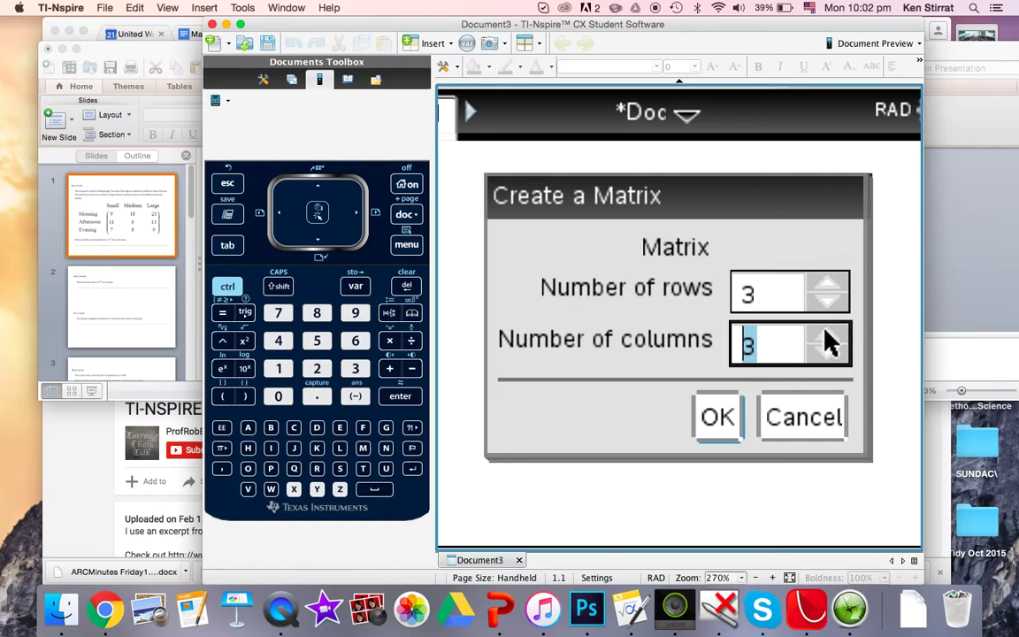
pyautogui.click(719, 422)
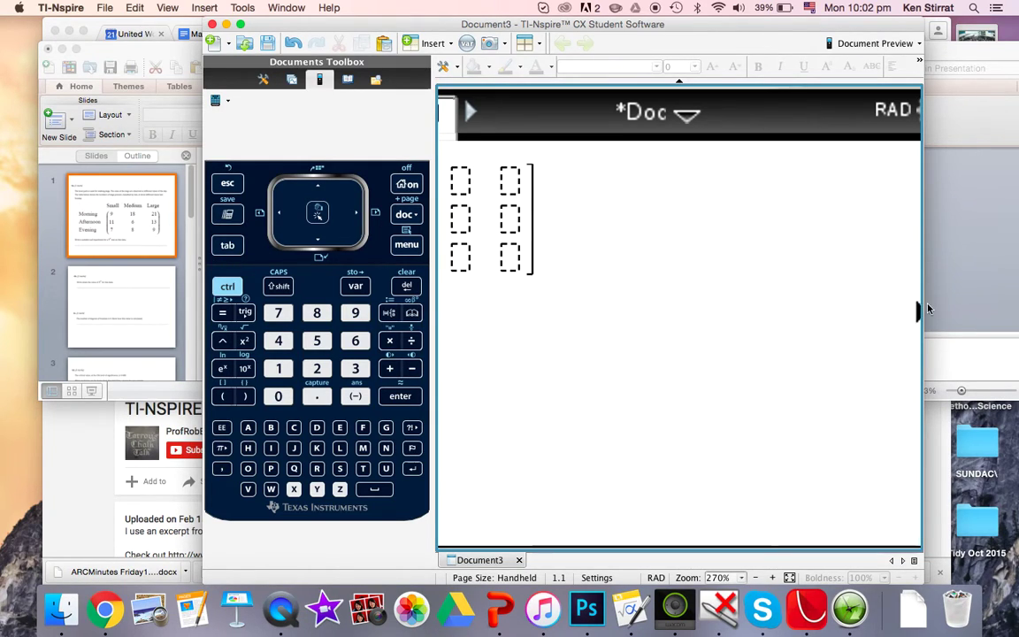
# Fill the matrix's first row with 9, 18 and 21.
pyautogui.moveTo(920, 307); pyautogui.dragTo(1015, 310)
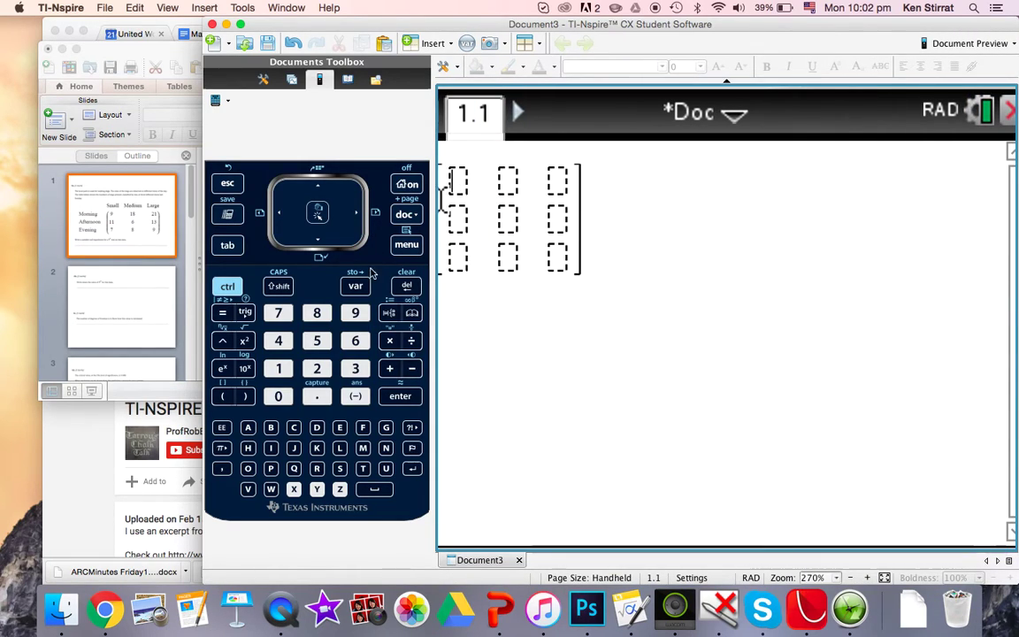
pyautogui.click(357, 314)
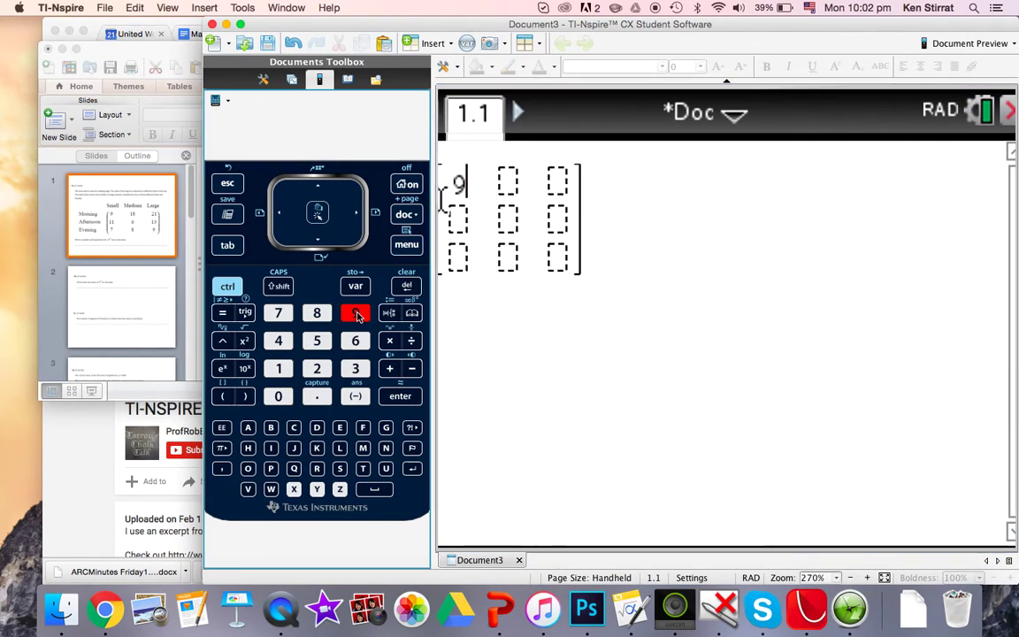
pyautogui.click(357, 215)
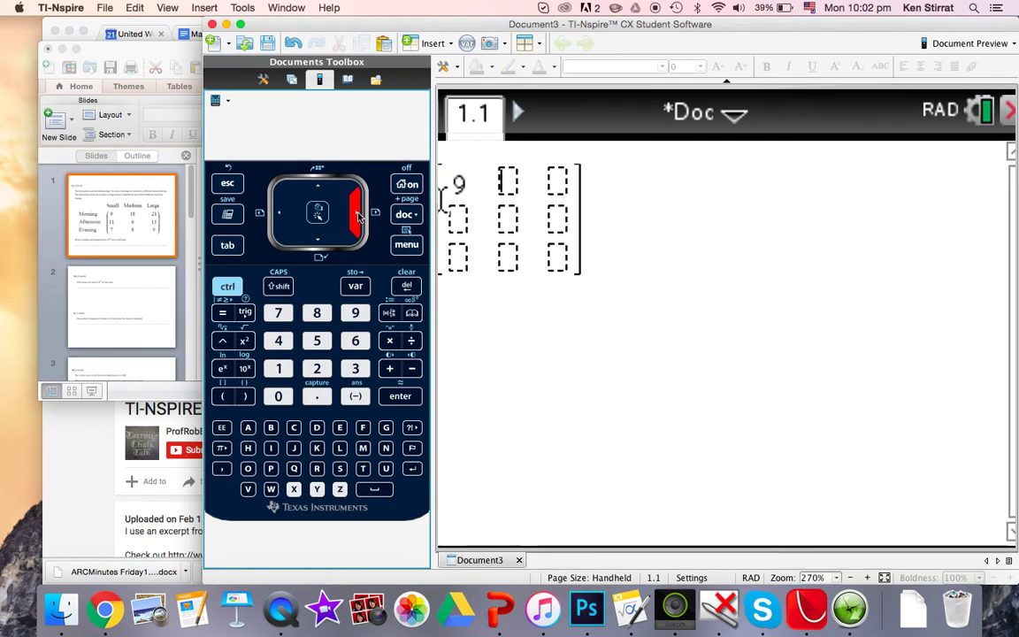
pyautogui.click(278, 368)
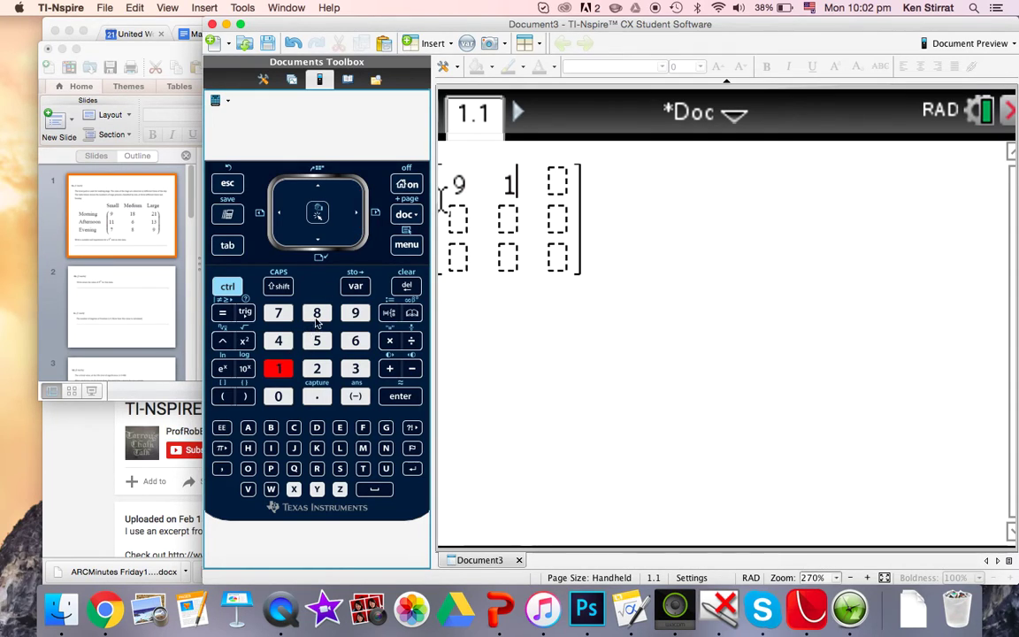
pyautogui.click(317, 312)
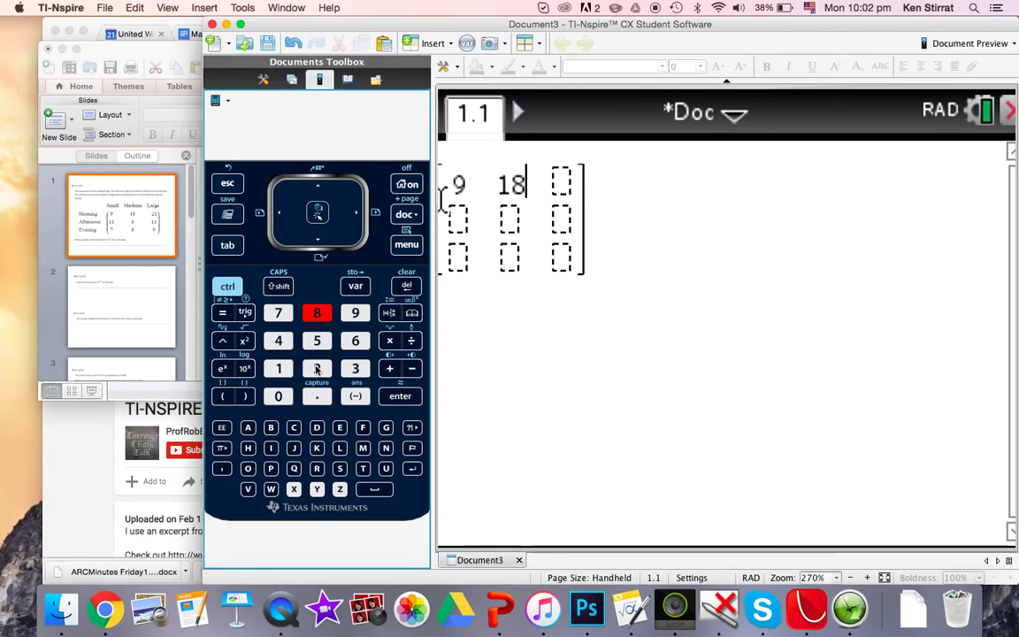
pyautogui.write('2')
pyautogui.click(277, 371)
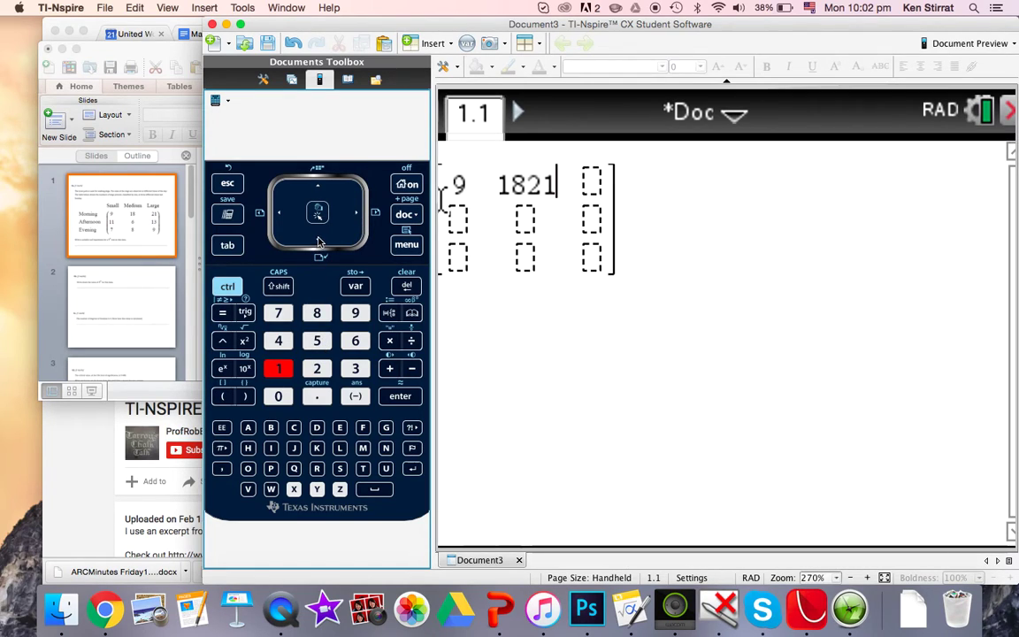
pyautogui.press('BackSpace')
pyautogui.press('BackSpace')
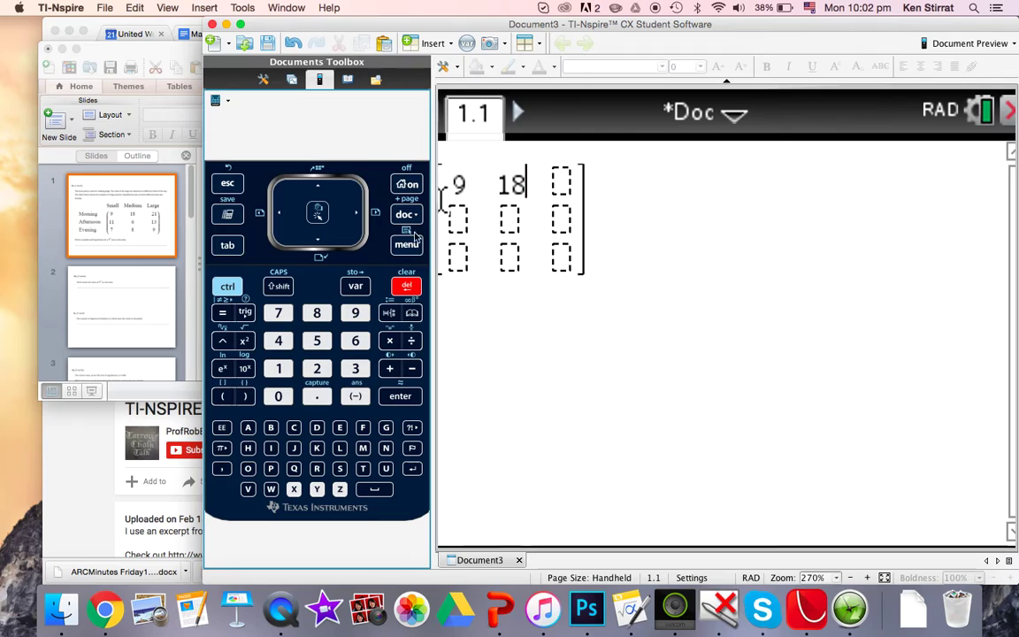
pyautogui.press('Right')
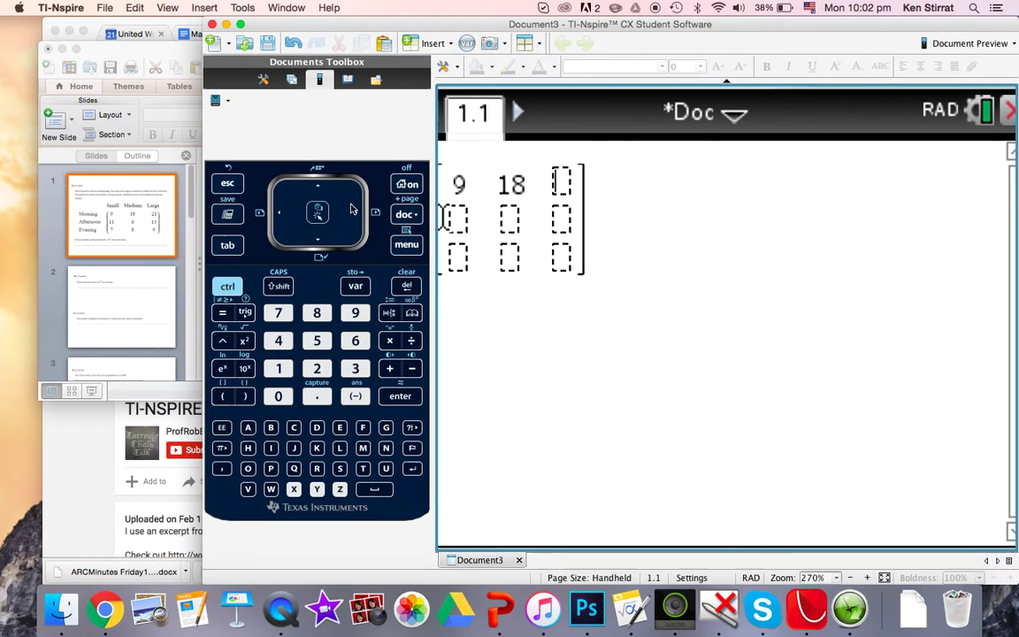
pyautogui.click(317, 368)
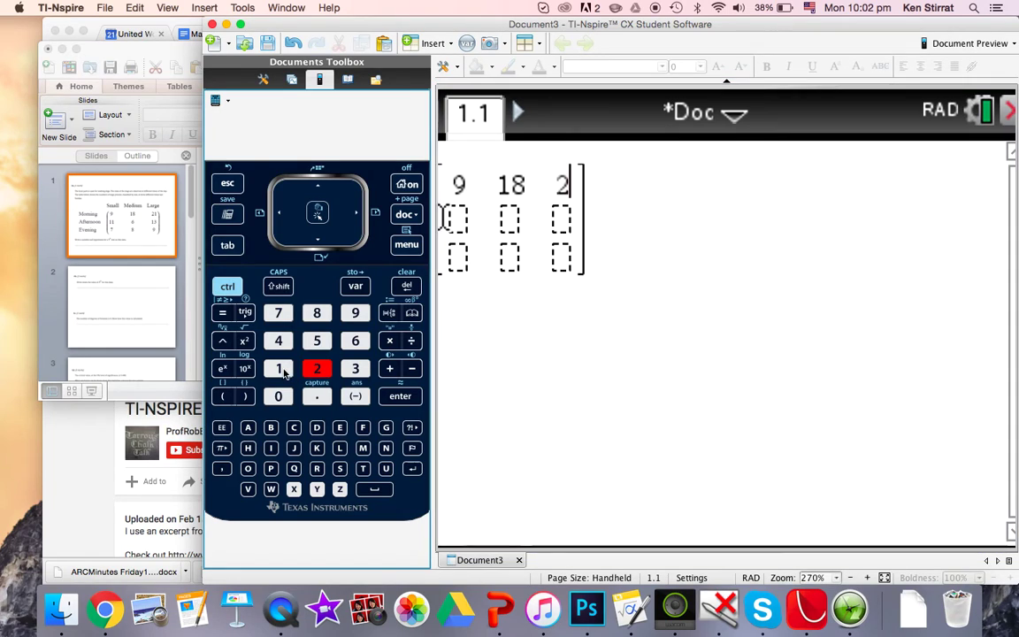
pyautogui.click(280, 371)
# Fill the second row with 11, 6 and 13.
pyautogui.click(228, 245)
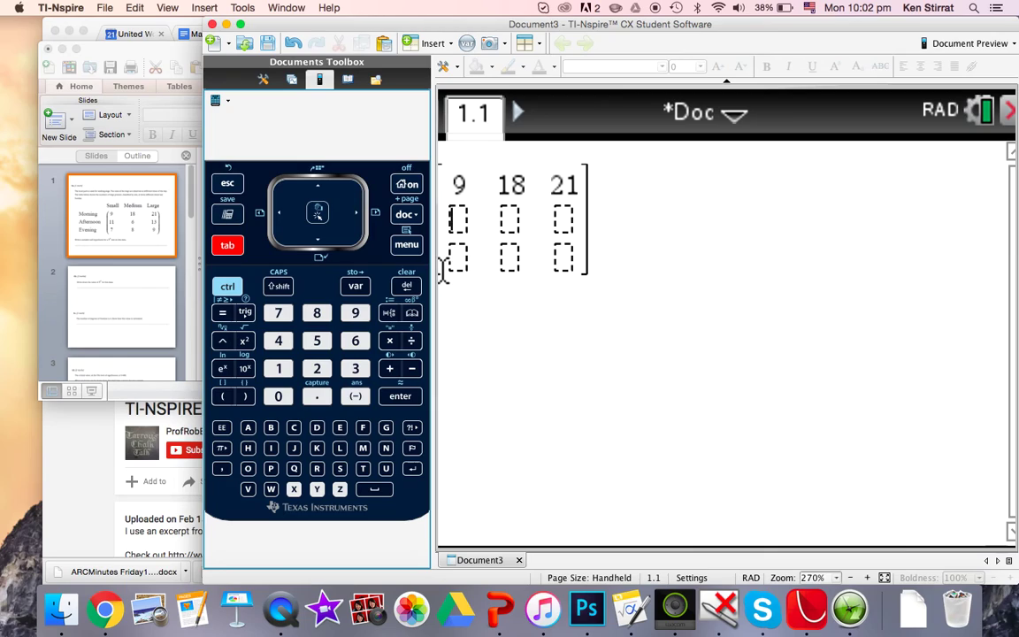
pyautogui.click(278, 368)
pyautogui.click(278, 368)
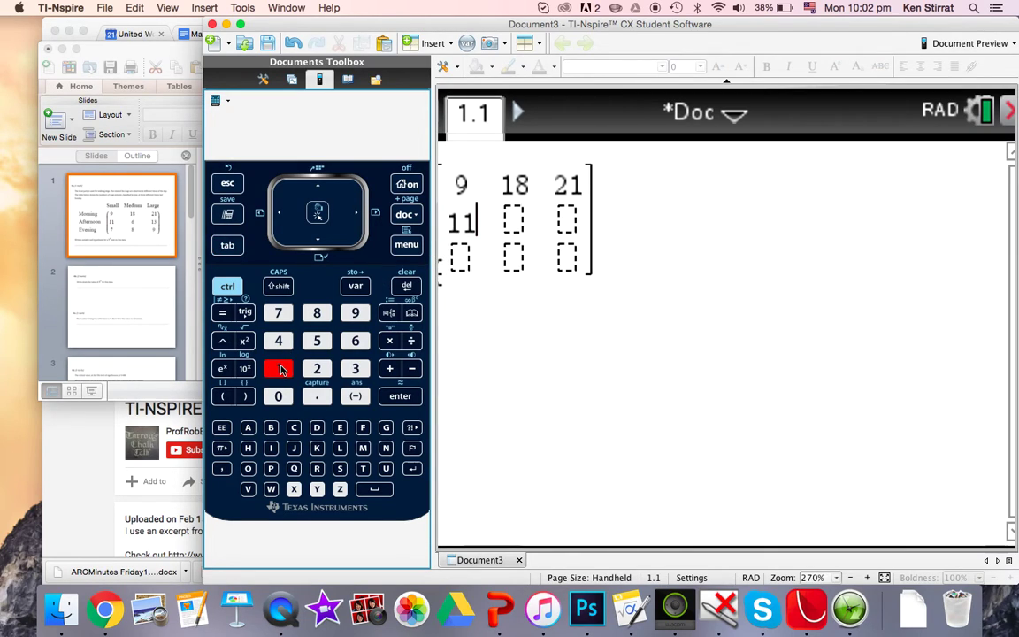
pyautogui.click(228, 246)
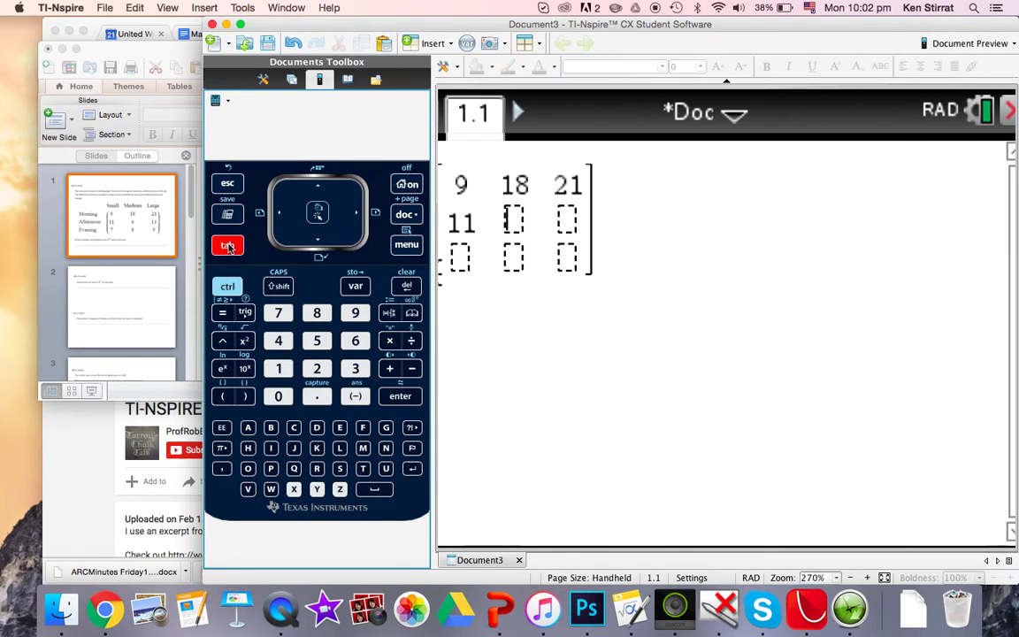
pyautogui.write('6')
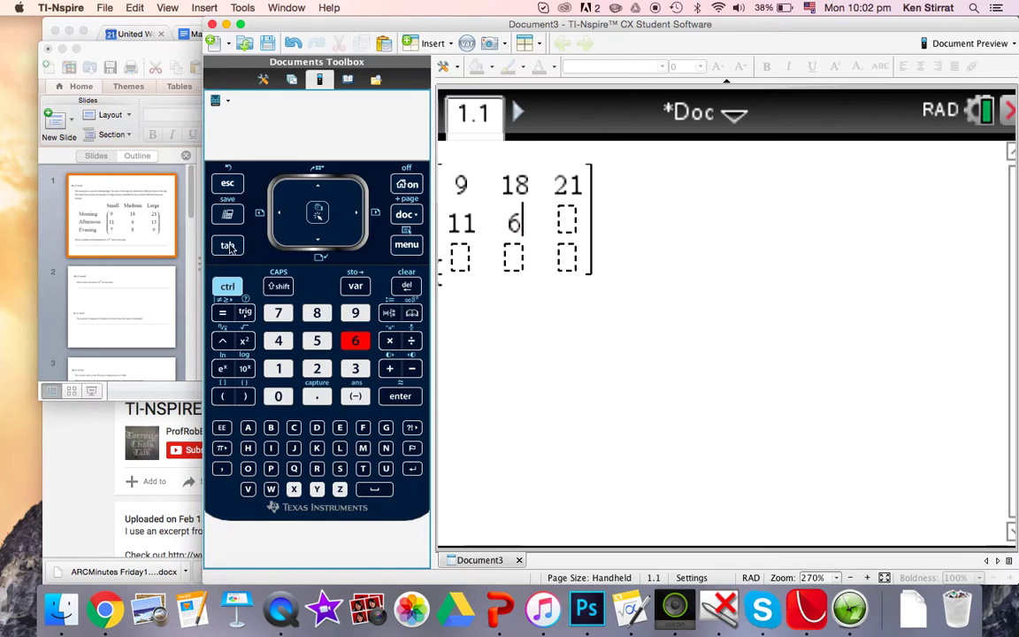
pyautogui.click(230, 248)
pyautogui.write('13')
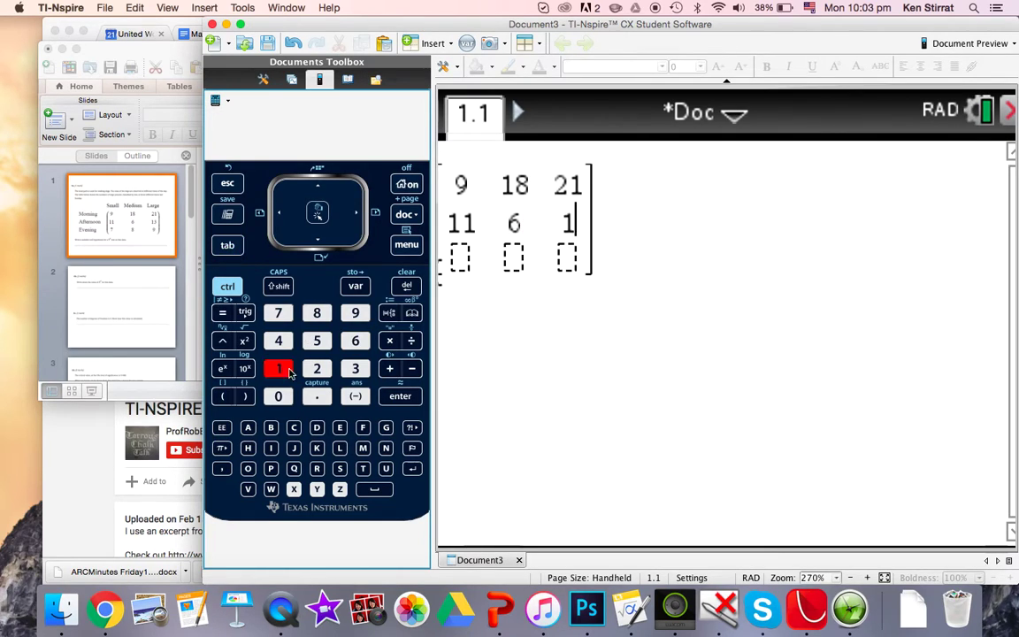
# Fill the third row with 7, 8 and 9.
pyautogui.click(230, 248)
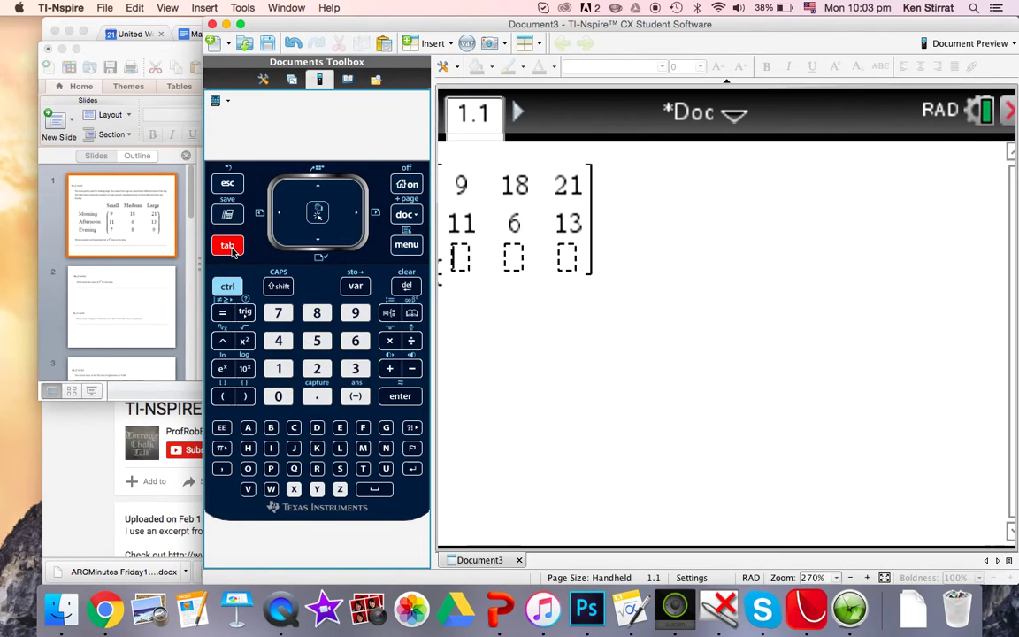
pyautogui.click(283, 317)
pyautogui.press('Tab')
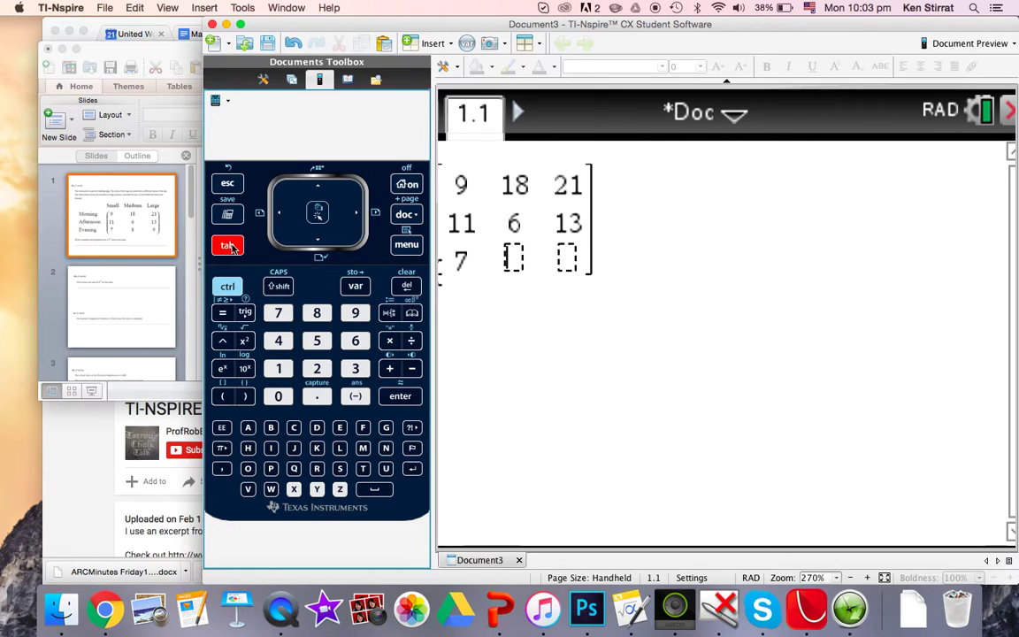
pyautogui.click(314, 315)
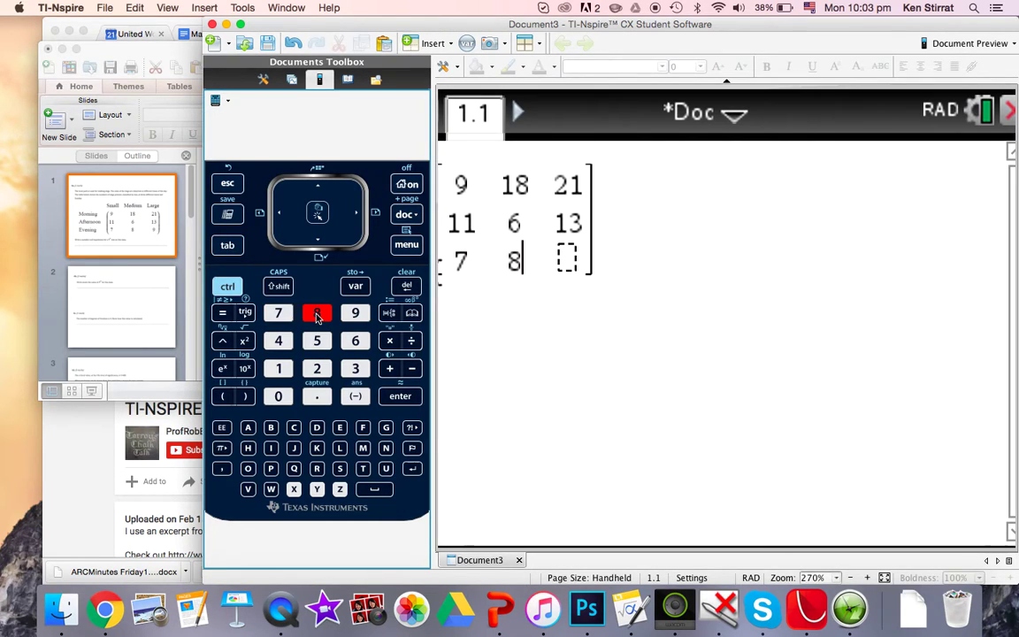
pyautogui.click(229, 247)
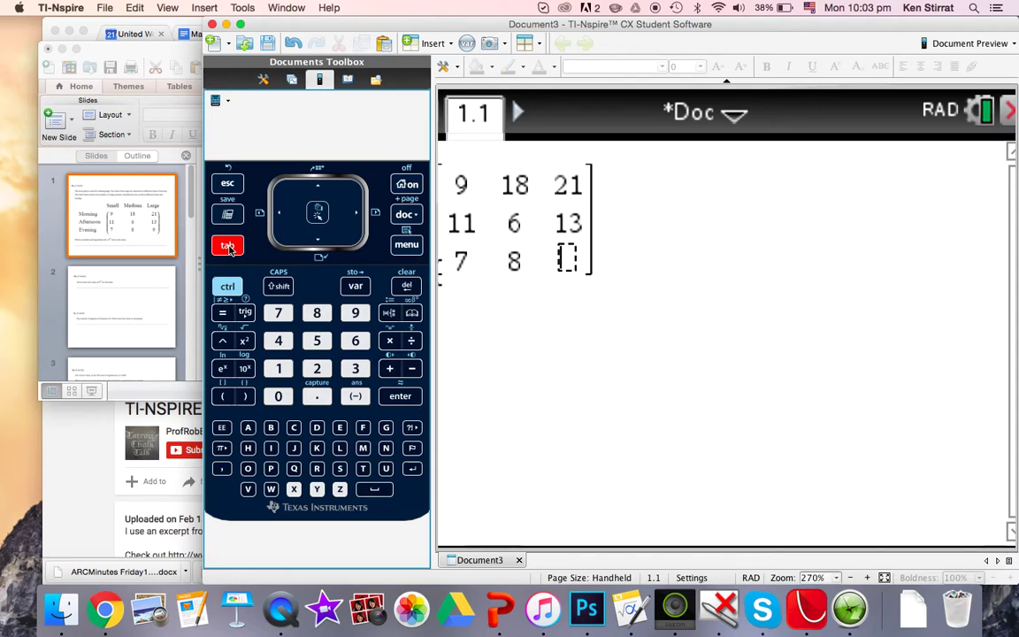
pyautogui.click(360, 318)
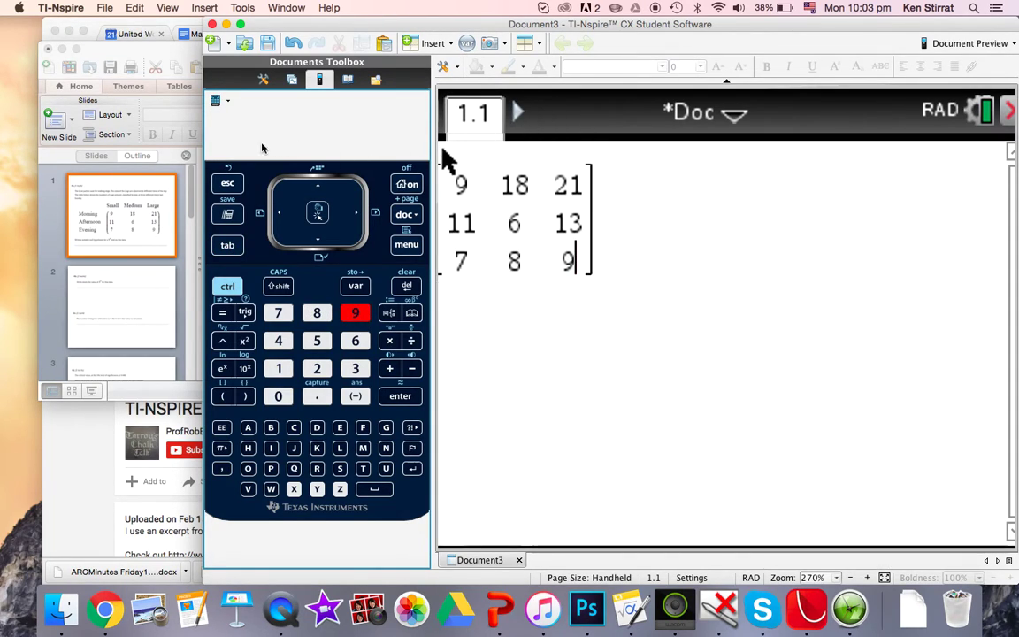
# Store the 3×3 counts matrix into variable a, then evaluate a to confirm it.
pyautogui.moveTo(204, 144); pyautogui.dragTo(100, 143)
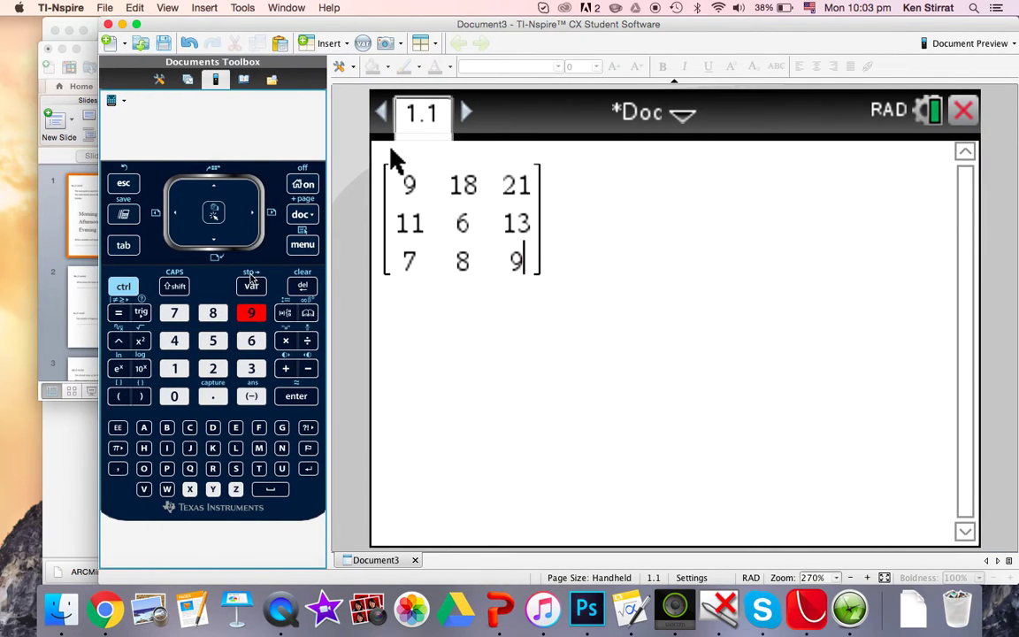
pyautogui.click(123, 286)
pyautogui.click(253, 285)
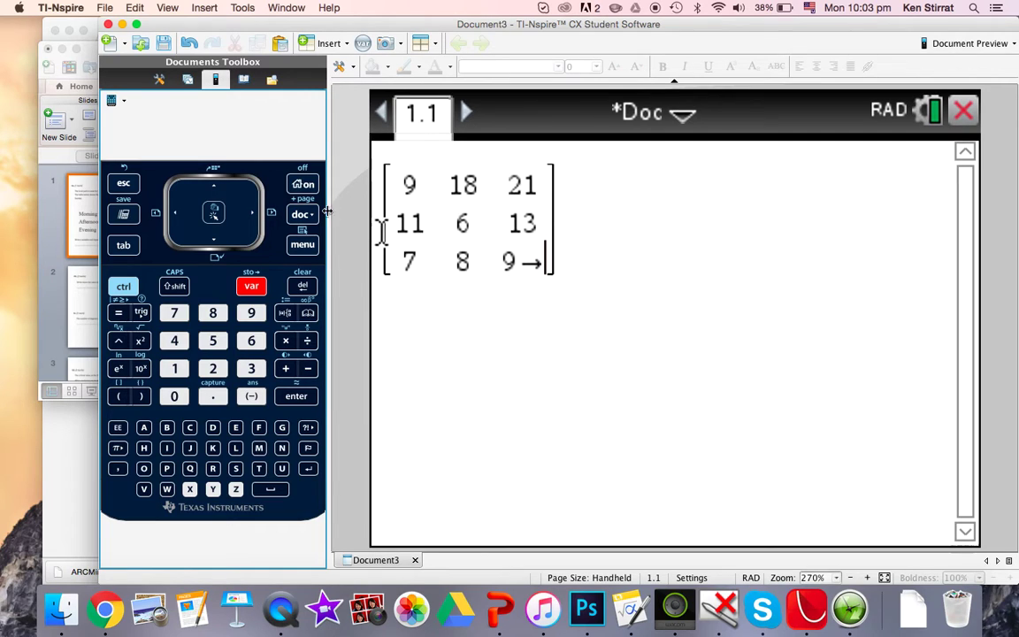
pyautogui.click(304, 287)
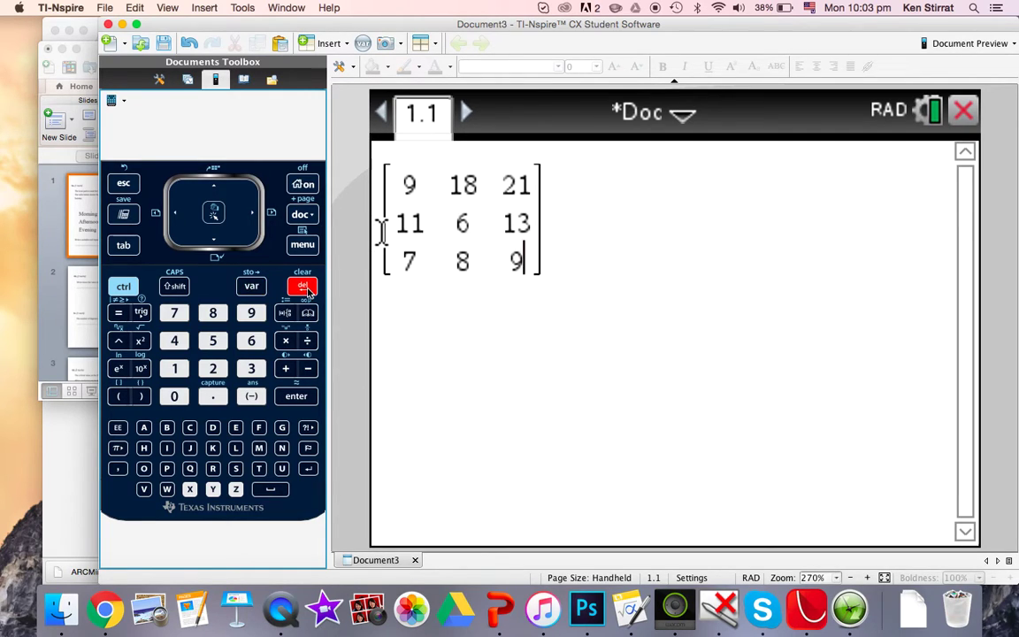
pyautogui.click(257, 215)
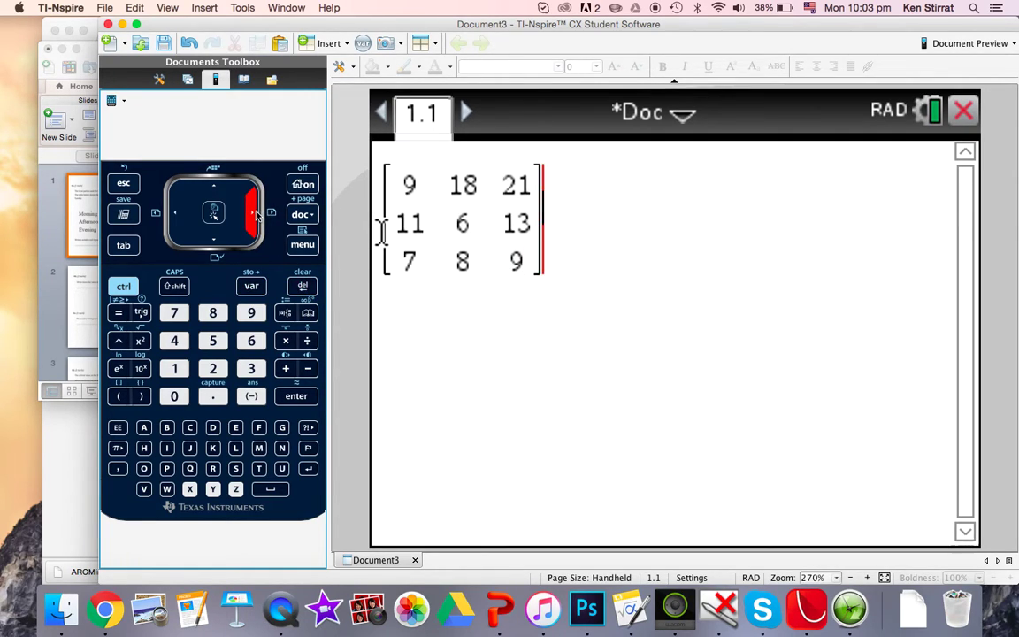
pyautogui.click(123, 286)
pyautogui.click(252, 287)
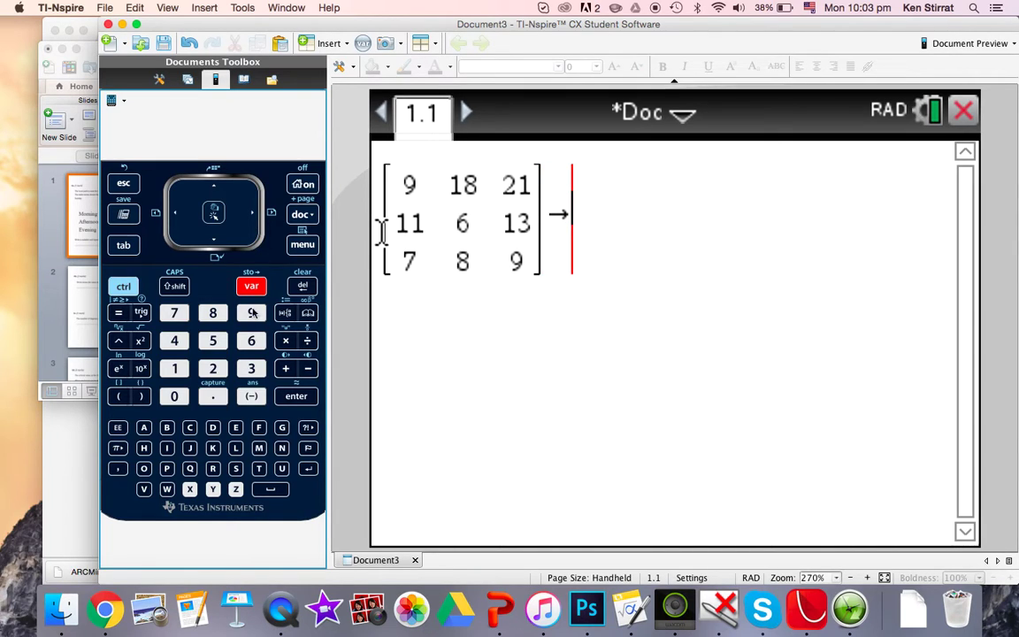
pyautogui.click(144, 428)
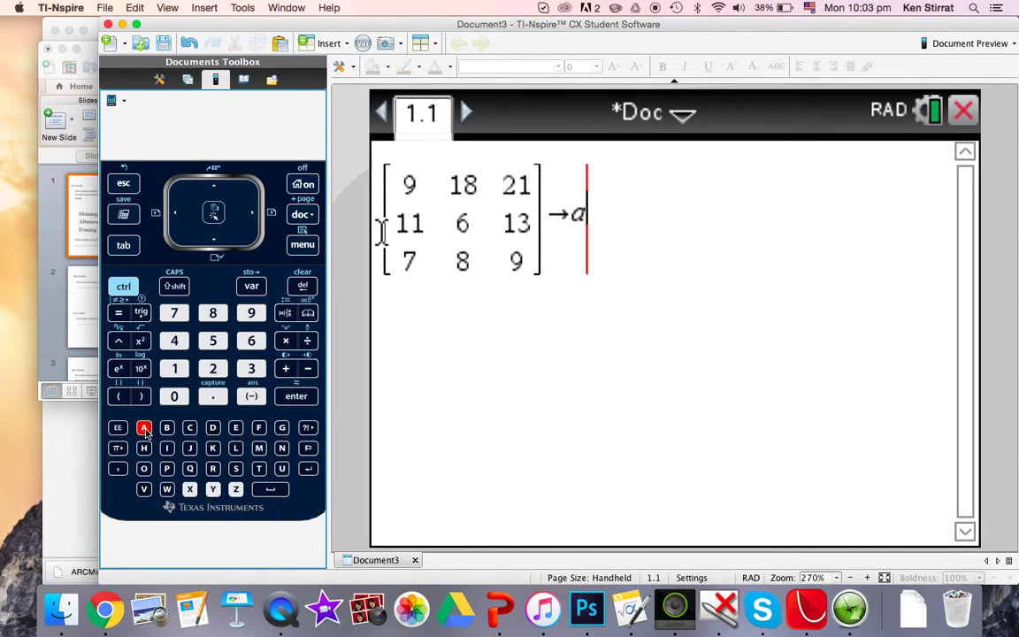
pyautogui.click(297, 396)
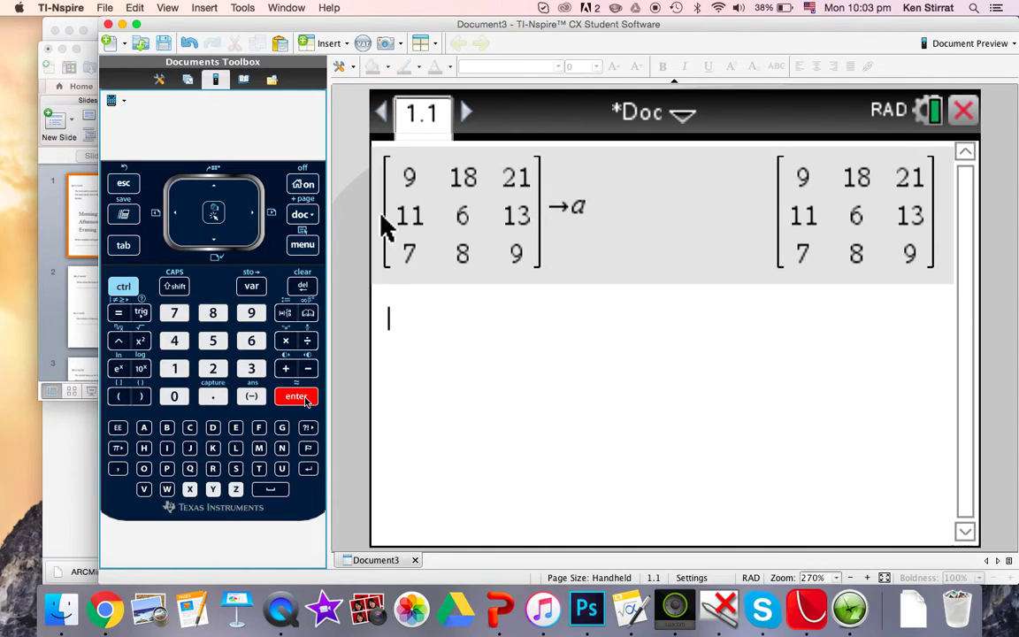
pyautogui.write('a')
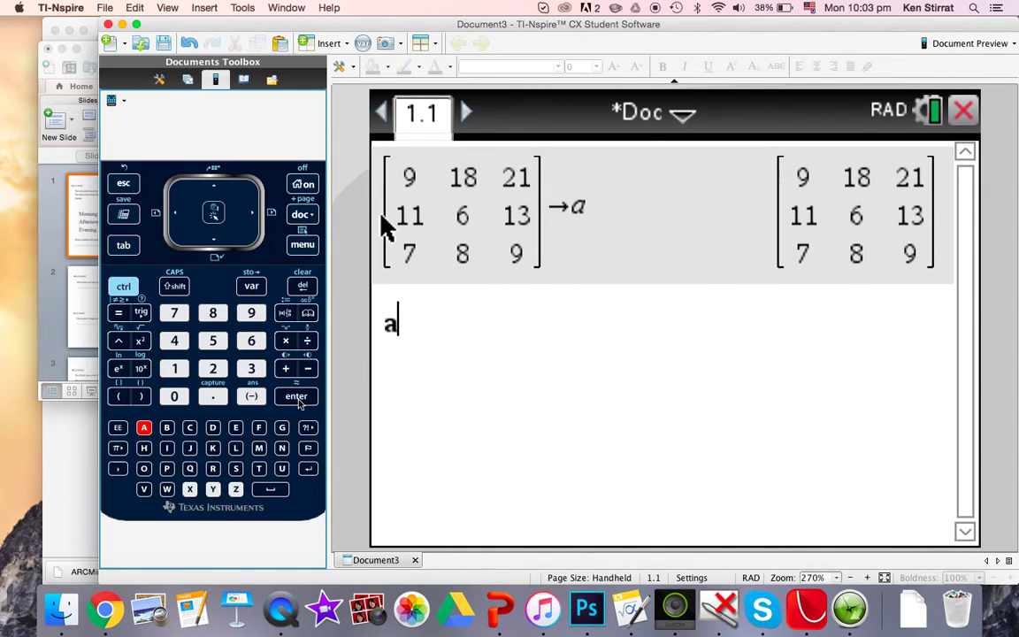
pyautogui.click(297, 396)
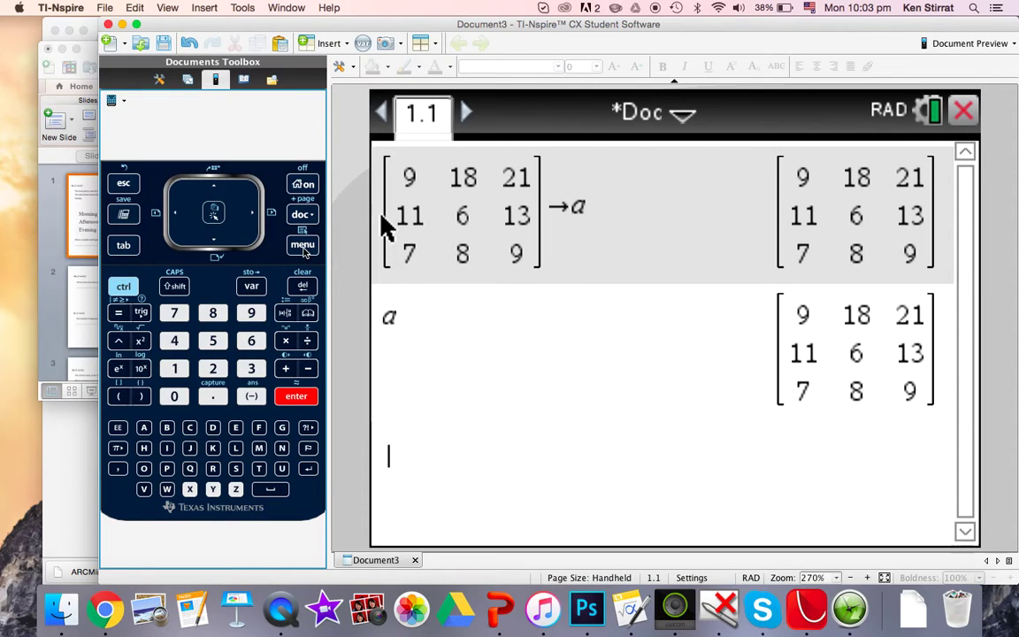
# Choose Statistics > Stat Tests > χ² 2-way Test from the menu.
pyautogui.click(303, 248)
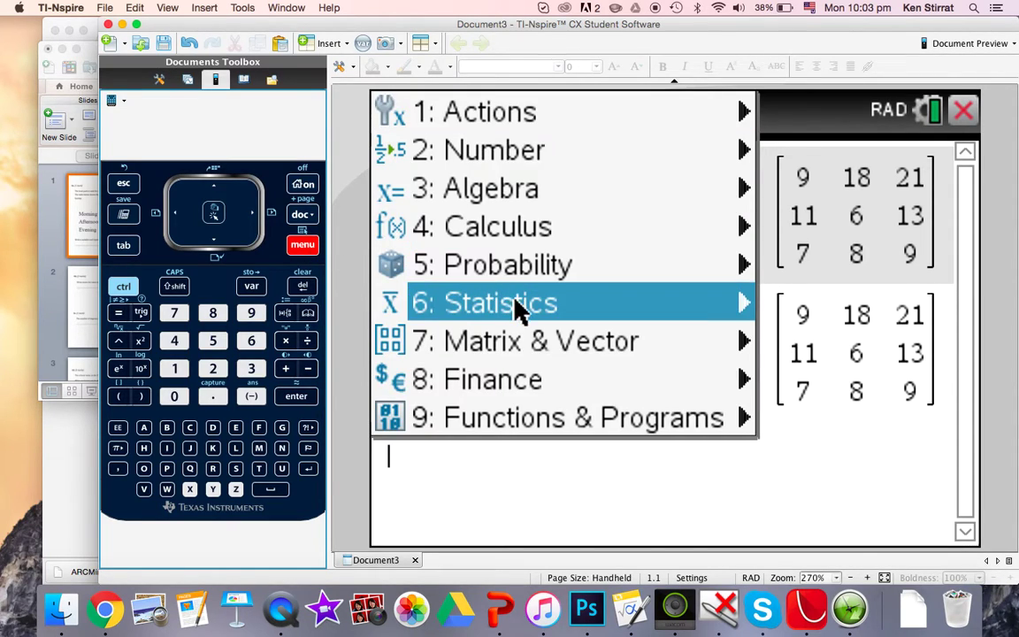
pyautogui.moveTo(520, 311)
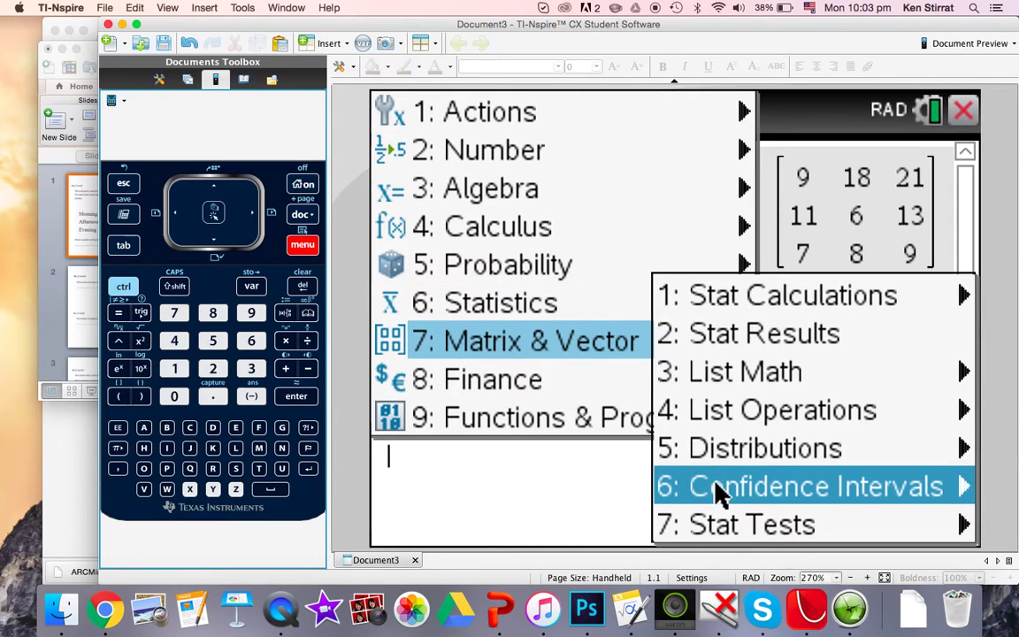
pyautogui.moveTo(727, 531)
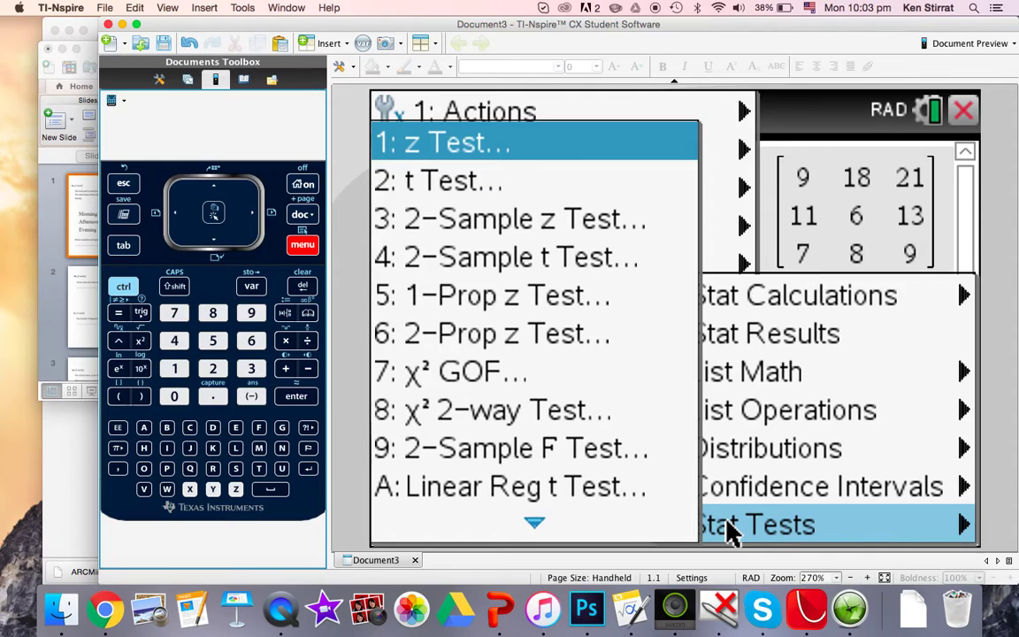
pyautogui.click(516, 416)
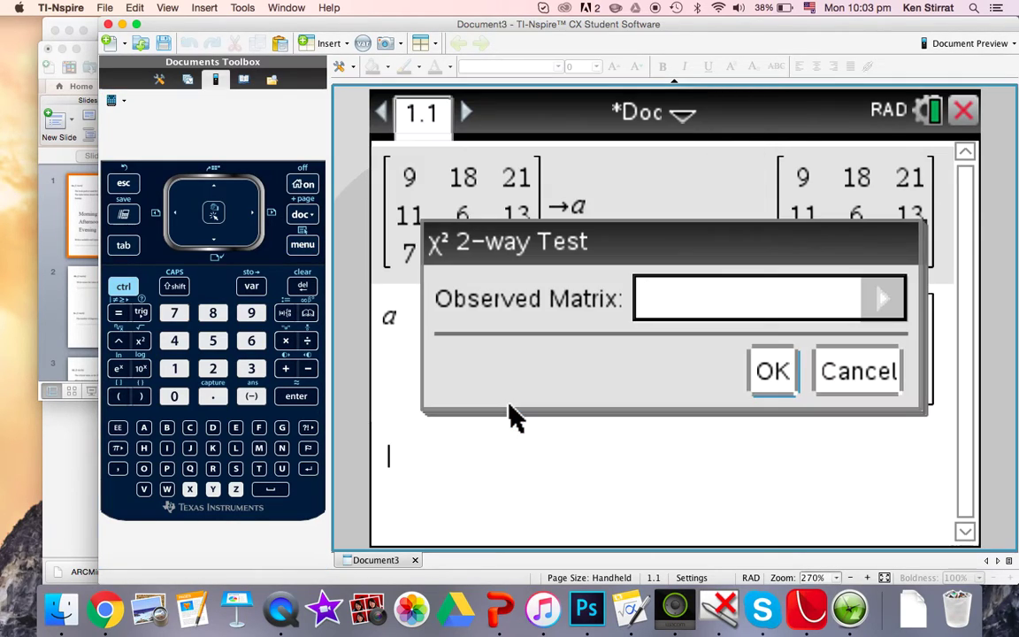
# Run the χ² 2-way Test with a as the observed matrix, giving p-value 0.363453.
pyautogui.click(878, 301)
pyautogui.click(743, 347)
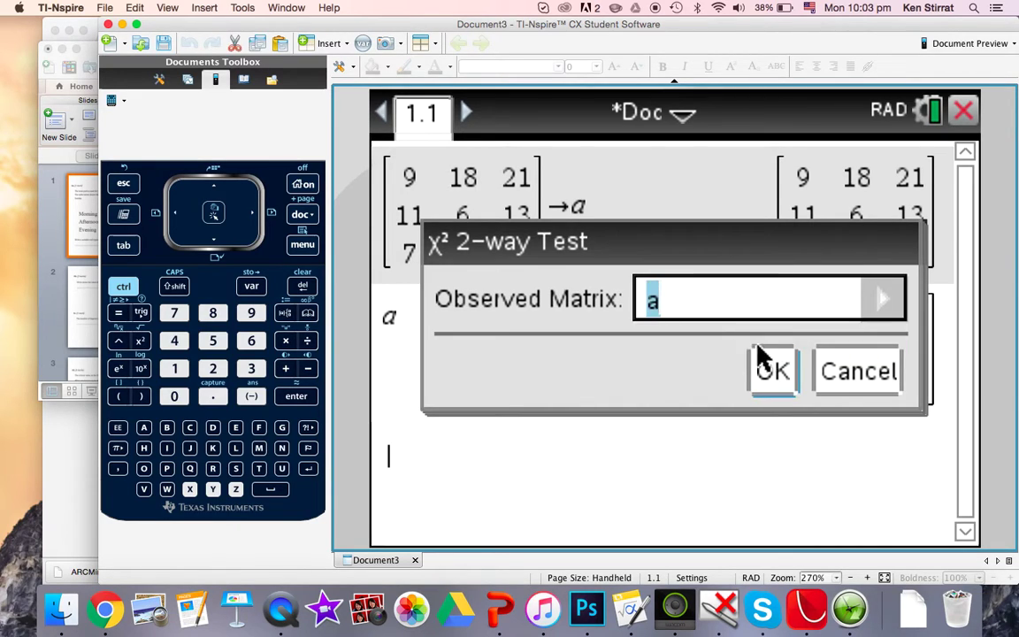
pyautogui.click(775, 372)
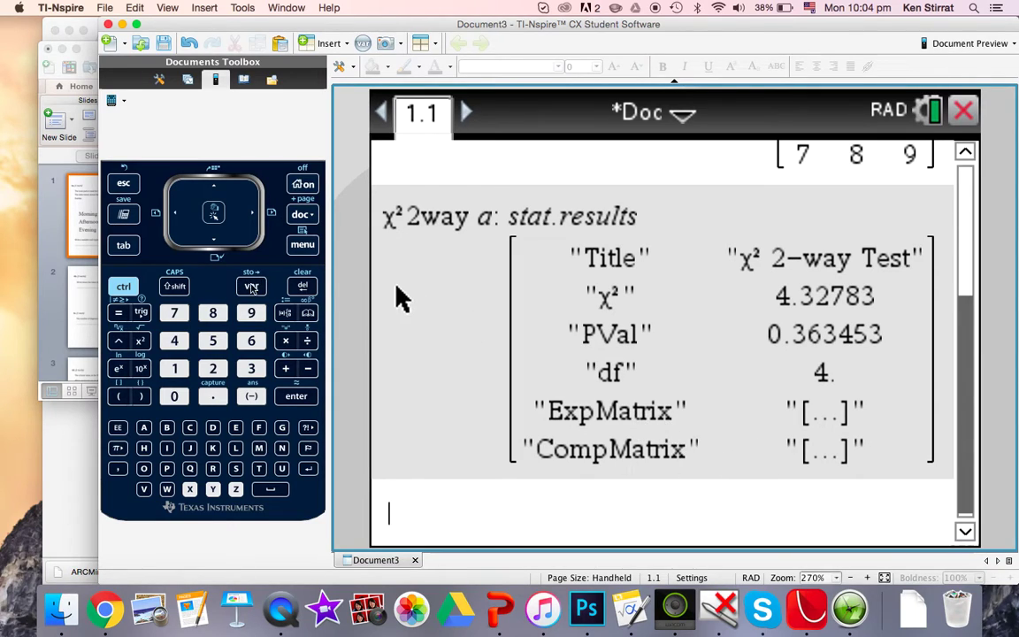
# Display stat.ExpMatrix, the expected counts (12.7059, 15.0588, 20.2353, …).
pyautogui.hotkey('ctrl', 'l')
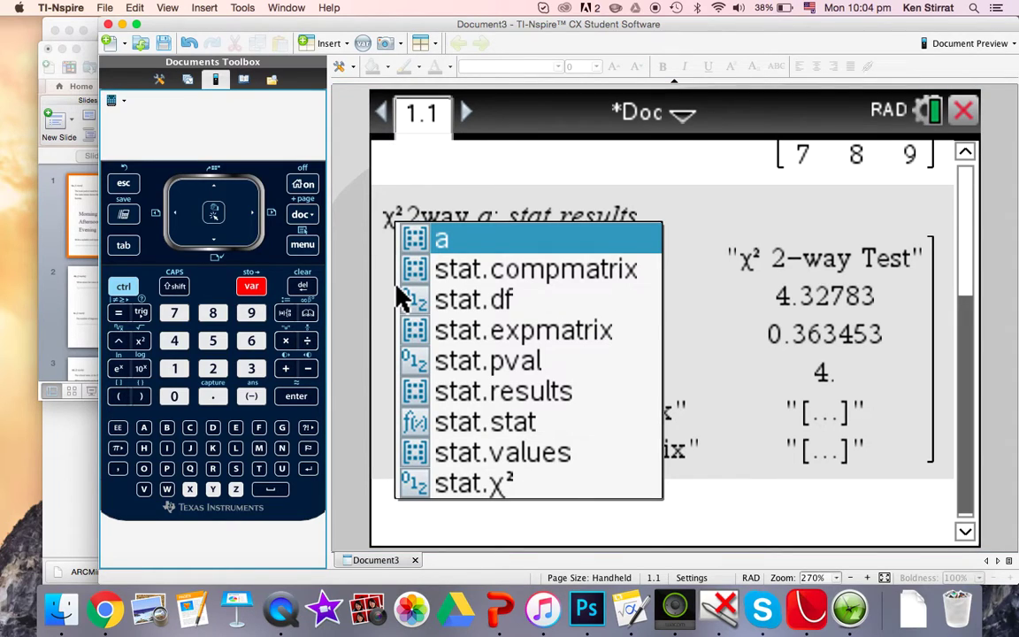
pyautogui.click(469, 341)
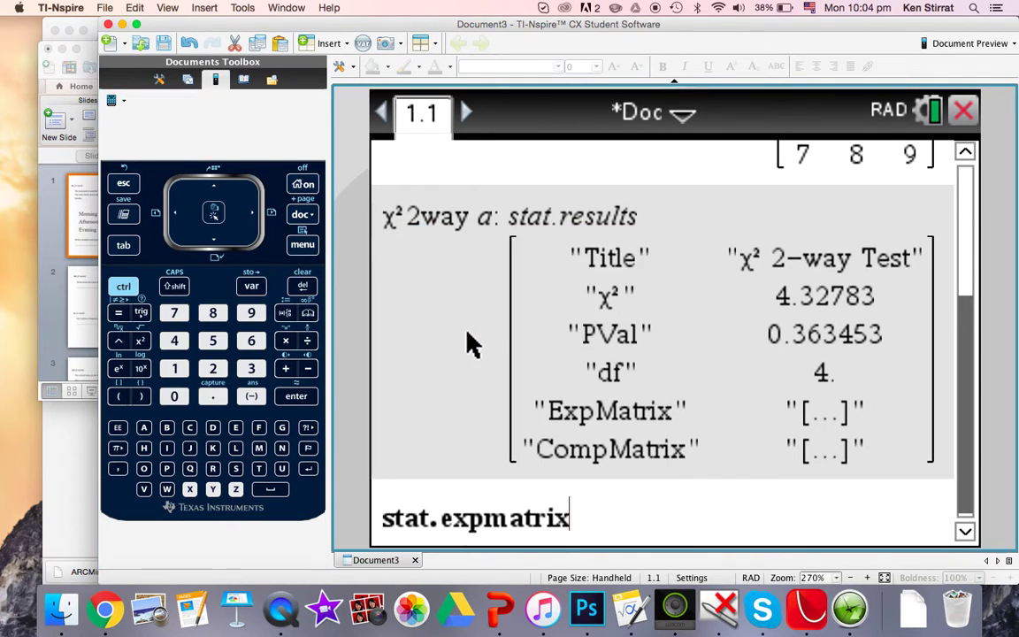
pyautogui.press('Return')
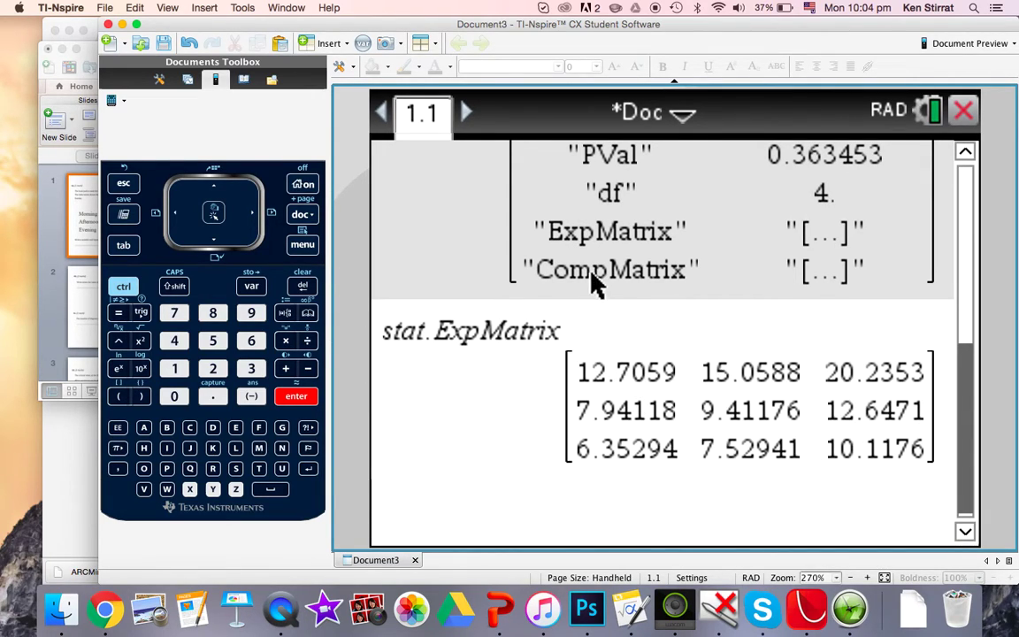
# Display stat.CompMatrix, then scroll back up to the test results' Title row.
pyautogui.click(253, 287)
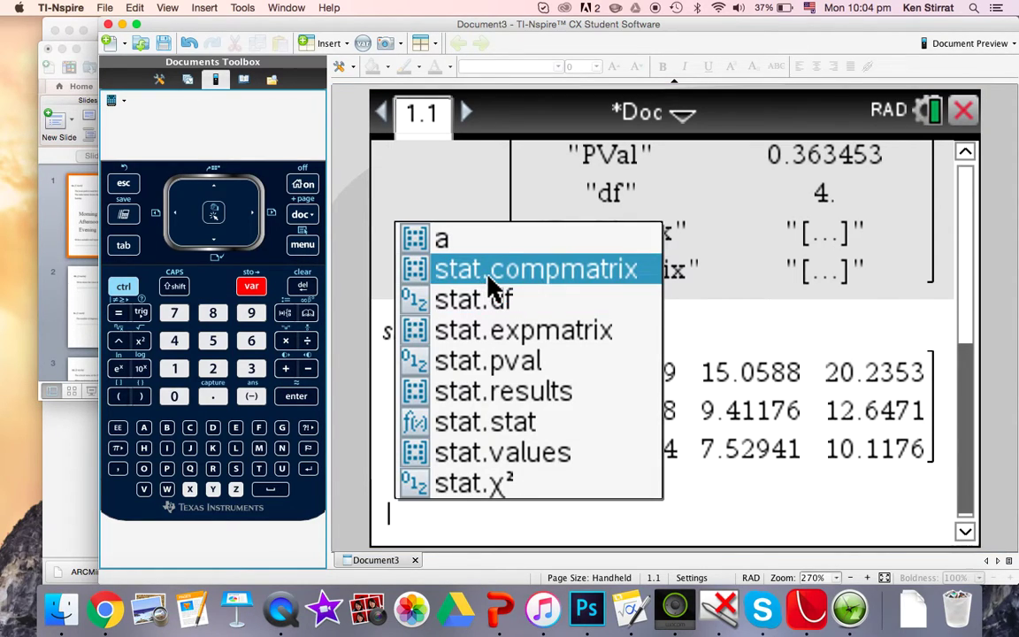
pyautogui.click(492, 280)
pyautogui.press('Return')
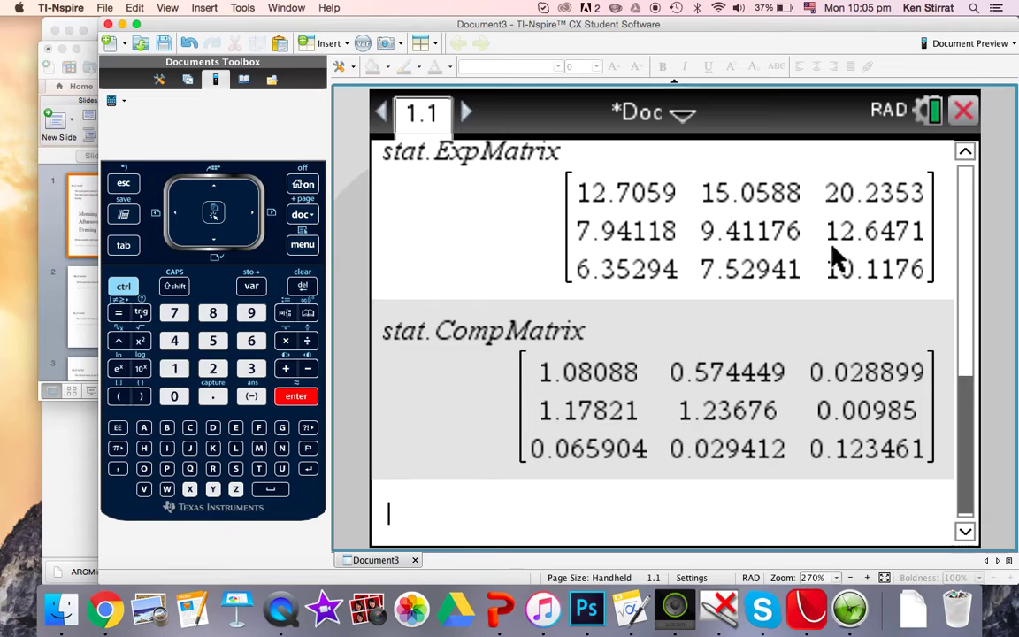
pyautogui.click(966, 152)
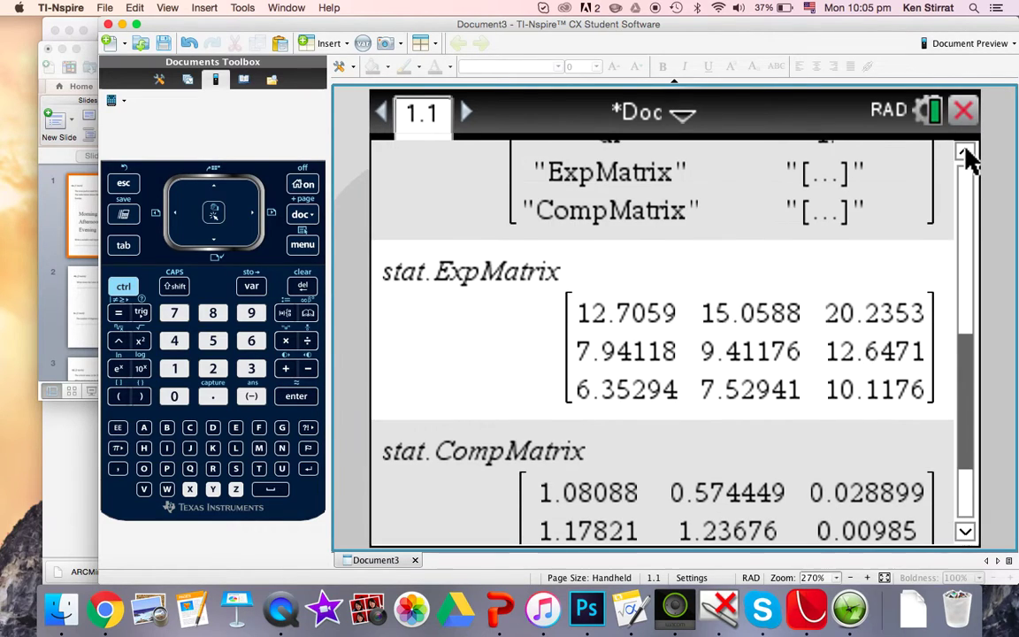
pyautogui.click(966, 153)
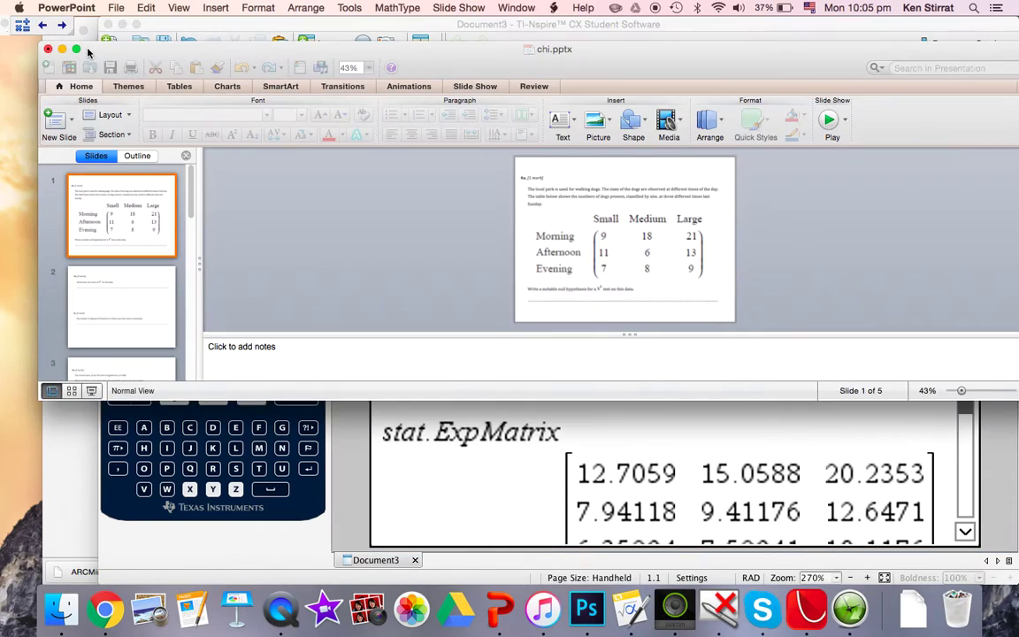
# Bring the chi.pptx presentation to the front and show all open windows.
pyautogui.click(78, 55)
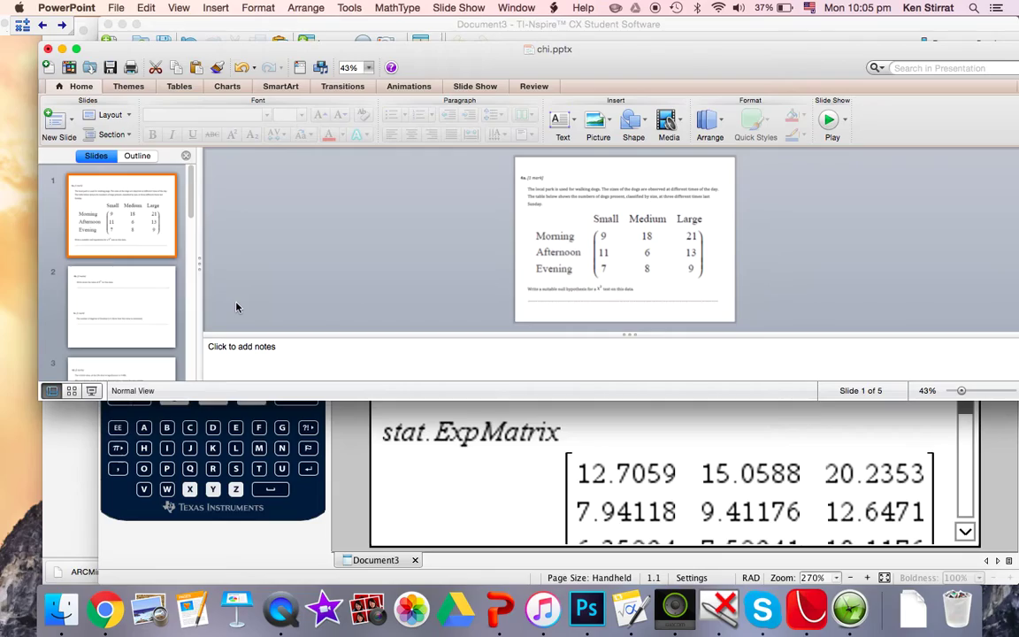
pyautogui.hotkey('ctrl', 'Up')
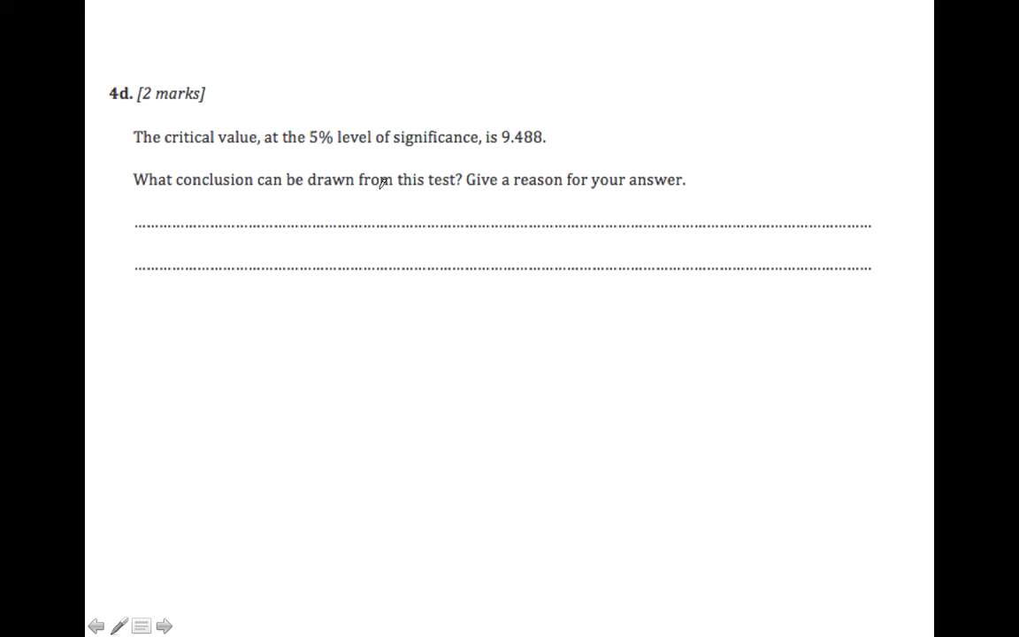
# Circle 'Give a reason for your answer' on slide 4d with the pen.
pyautogui.moveTo(557, 161)
pyautogui.mouseDown()
pyautogui.moveTo(466, 161)
pyautogui.moveTo(501, 206)
pyautogui.moveTo(574, 196)
pyautogui.moveTo(553, 161)
pyautogui.mouseUp()
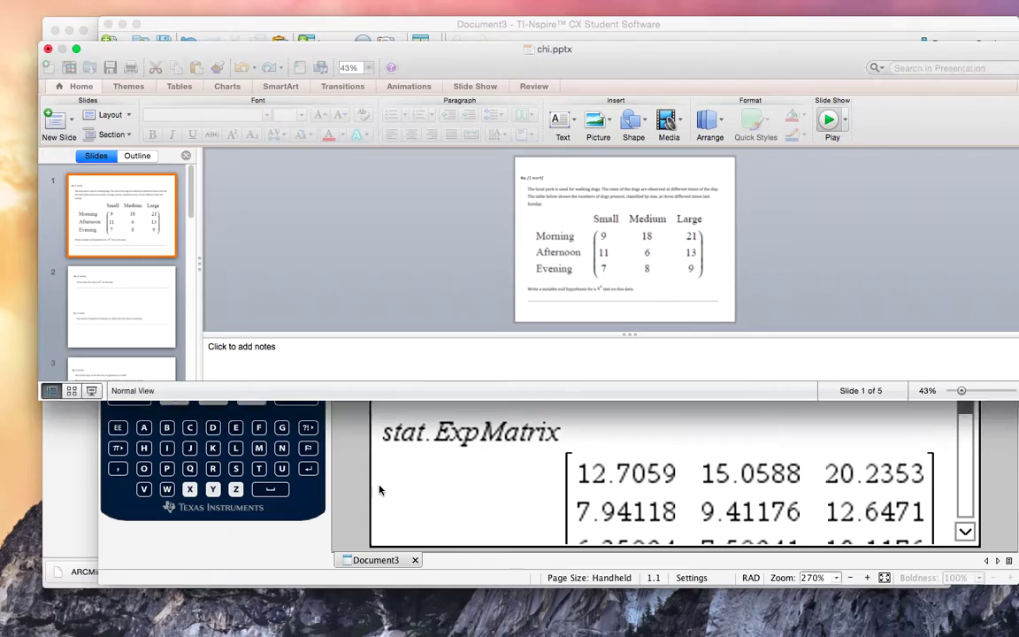
# Evaluate 50·35/120 on a new TI-Nspire line, giving 175/12.
pyautogui.click(382, 494)
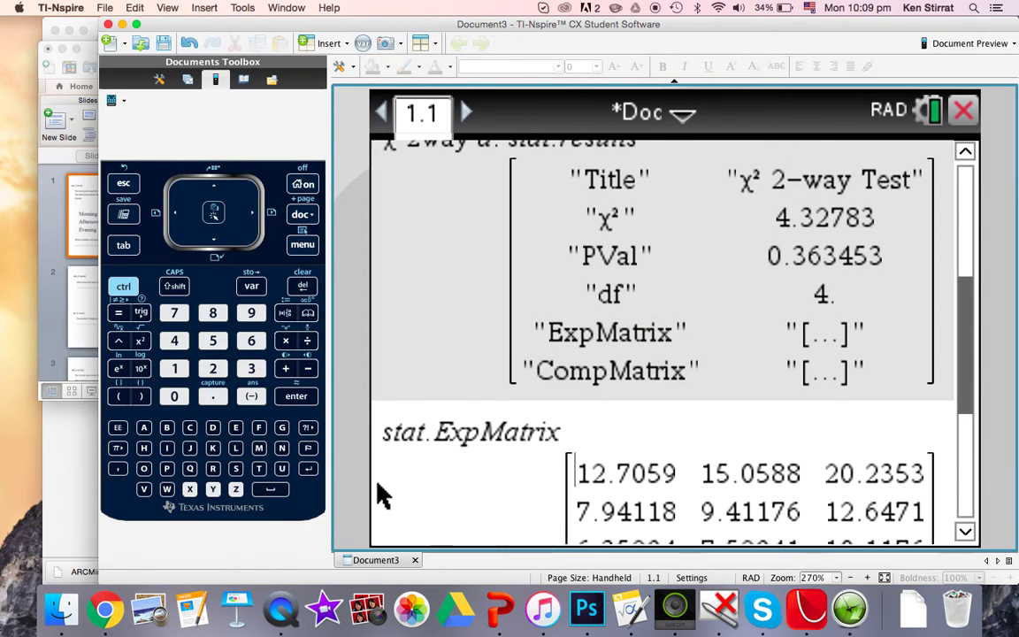
pyautogui.click(965, 531)
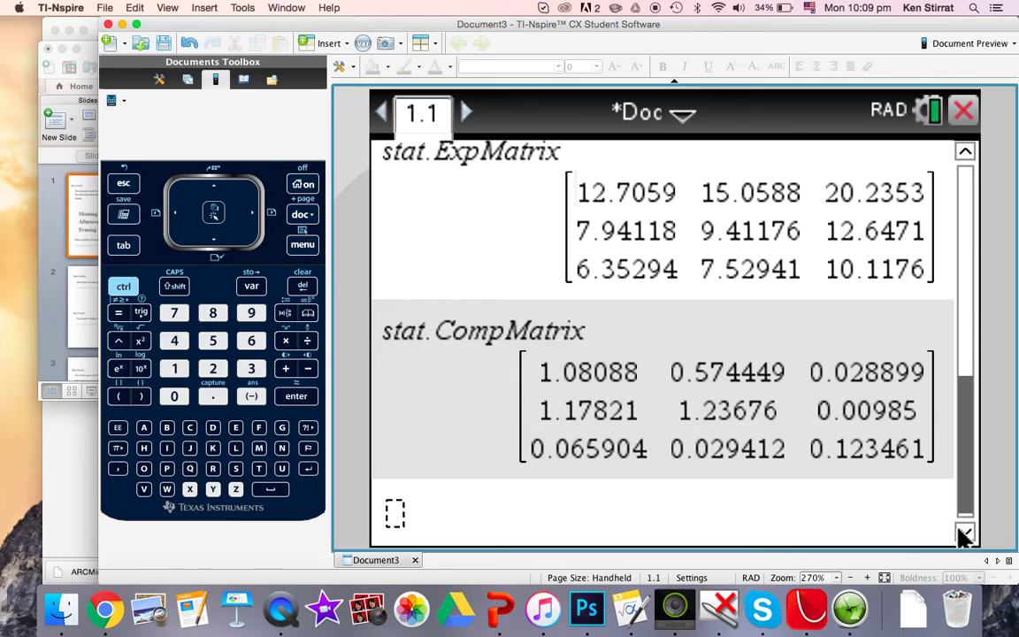
pyautogui.click(390, 527)
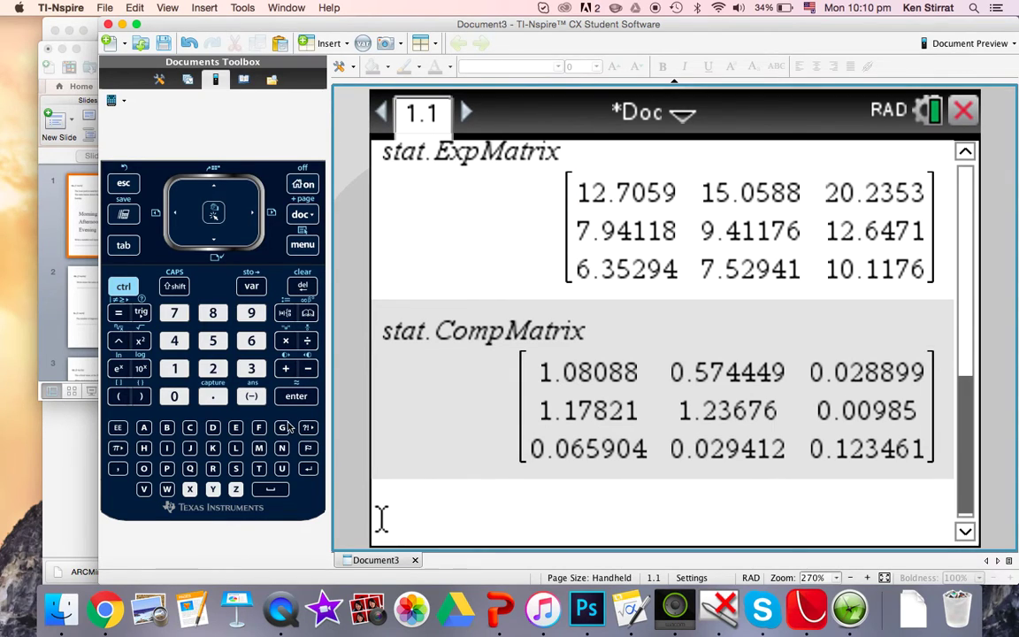
pyautogui.write('50')
pyautogui.click(288, 343)
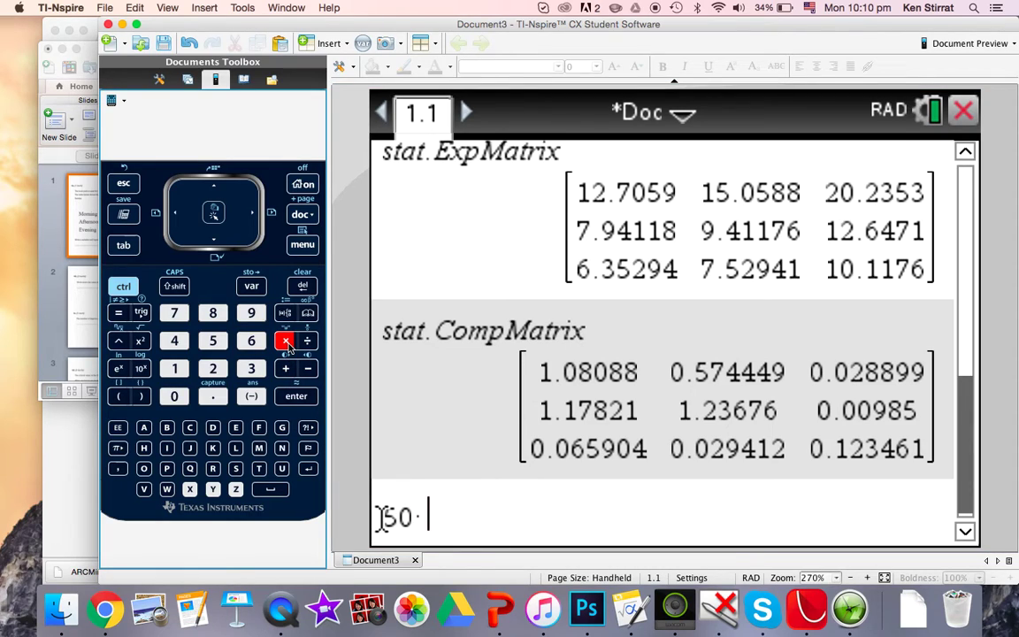
pyautogui.write('35')
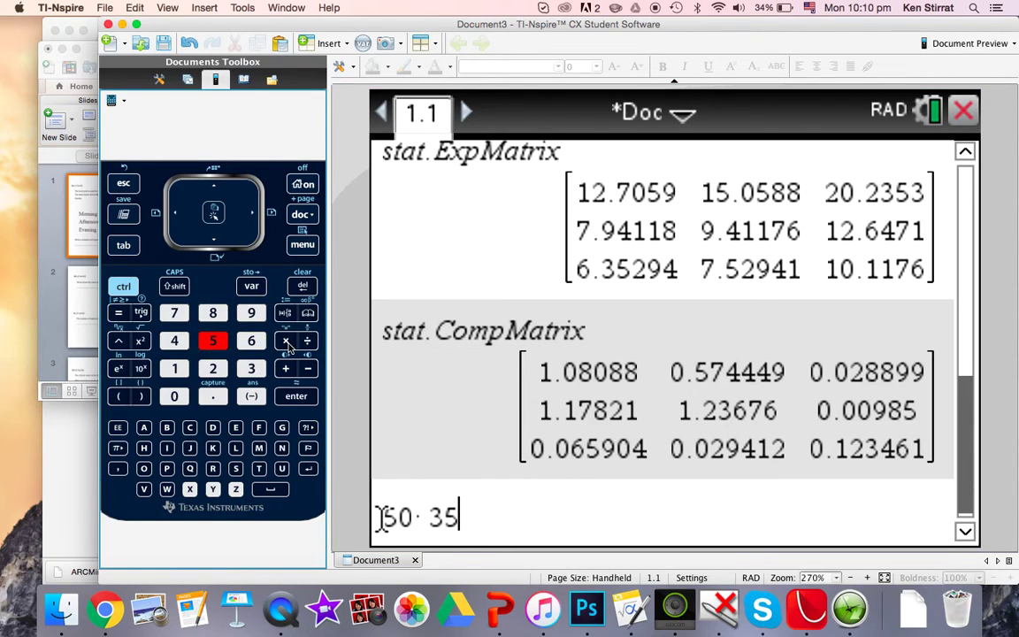
pyautogui.write('/120')
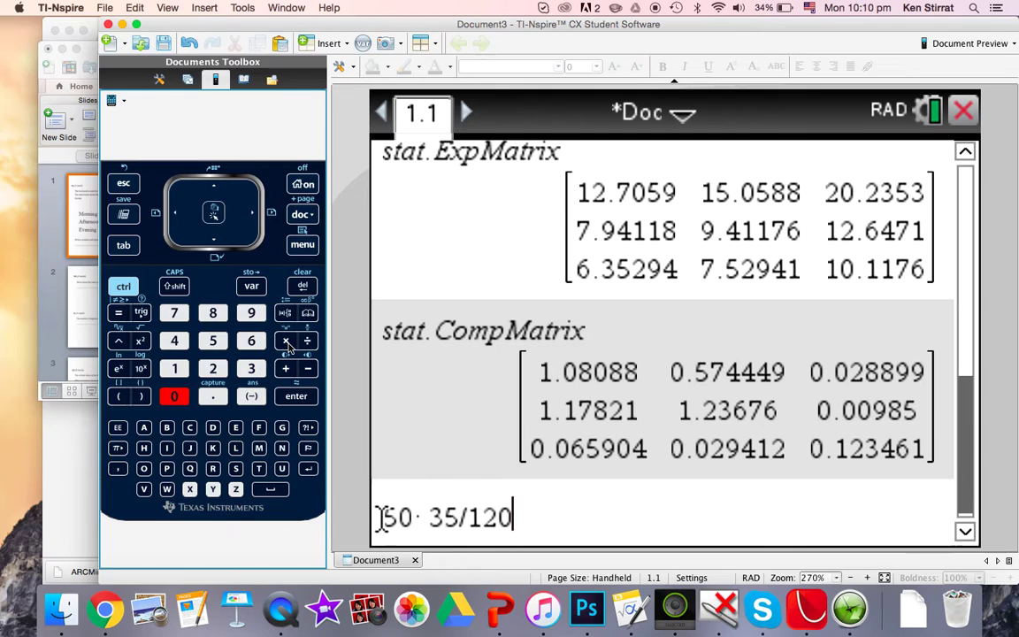
pyautogui.press('Return')
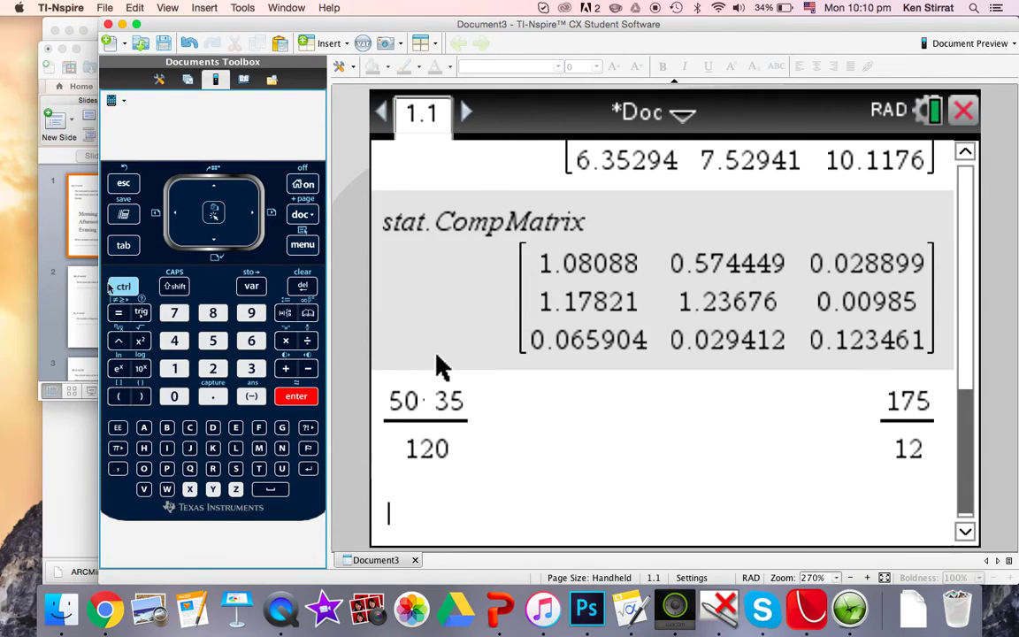
# Get the decimal approximation 14.5833, then return to the PowerPoint exam slides.
pyautogui.press('Return')
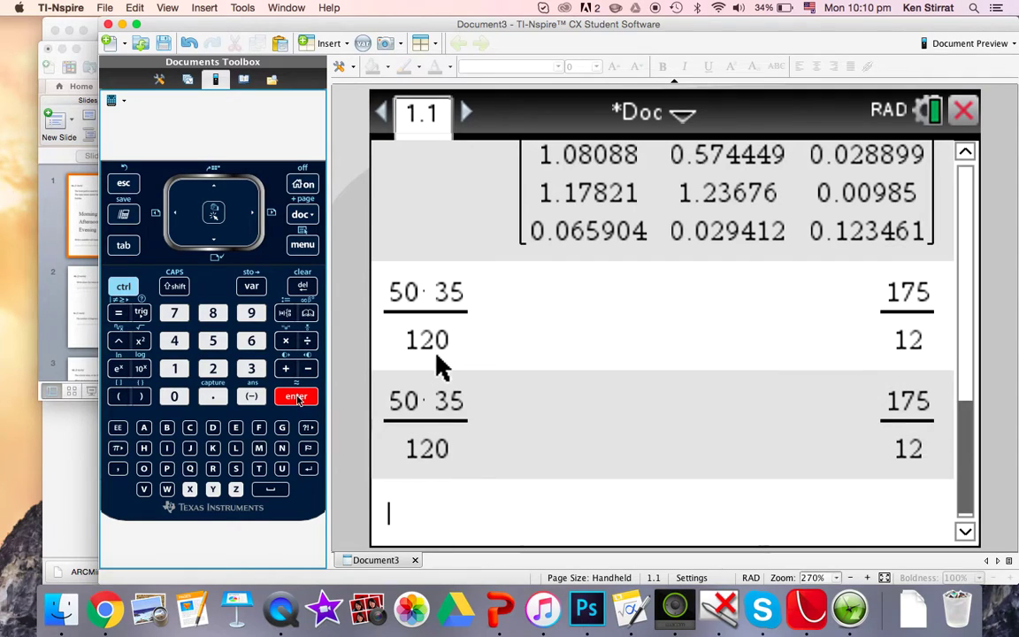
pyautogui.click(123, 285)
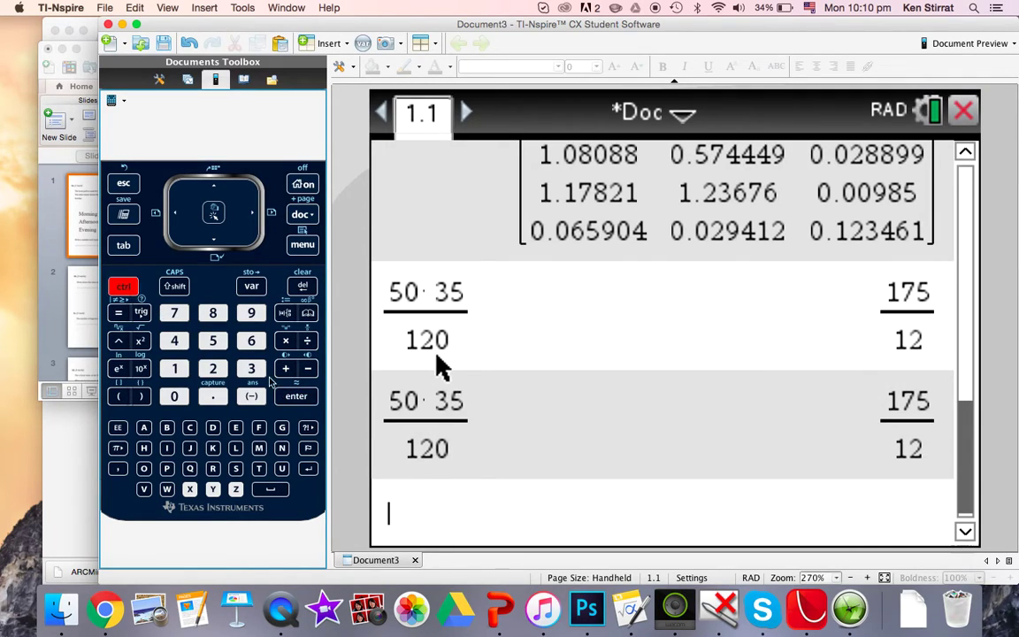
pyautogui.click(298, 398)
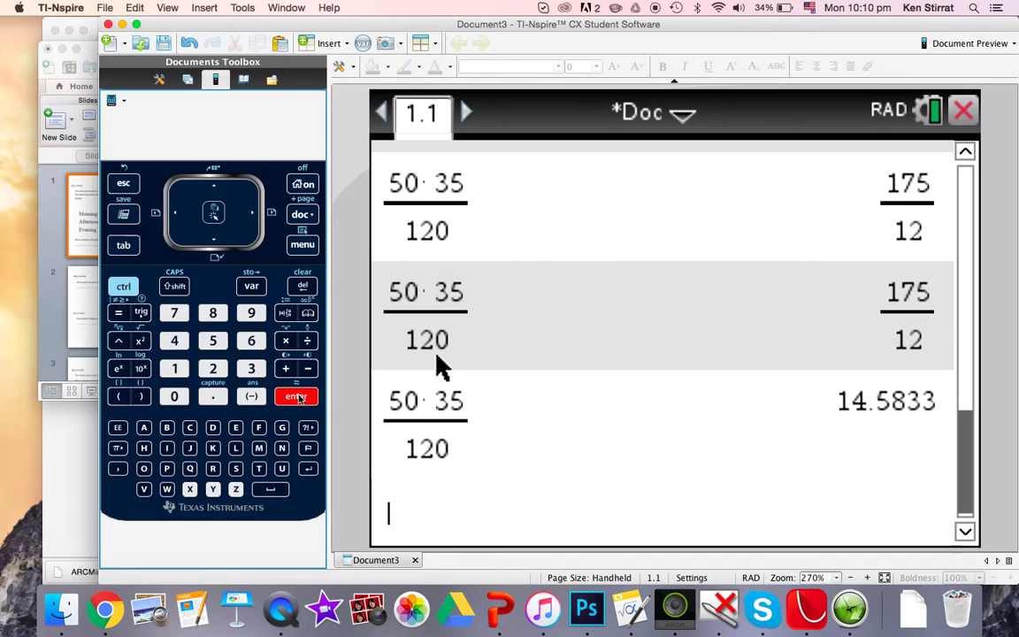
pyautogui.click(50, 200)
pyautogui.click(397, 455)
# Exit the chi.pptx slideshow and select slide 4, the club sport question.
pyautogui.press('F3')
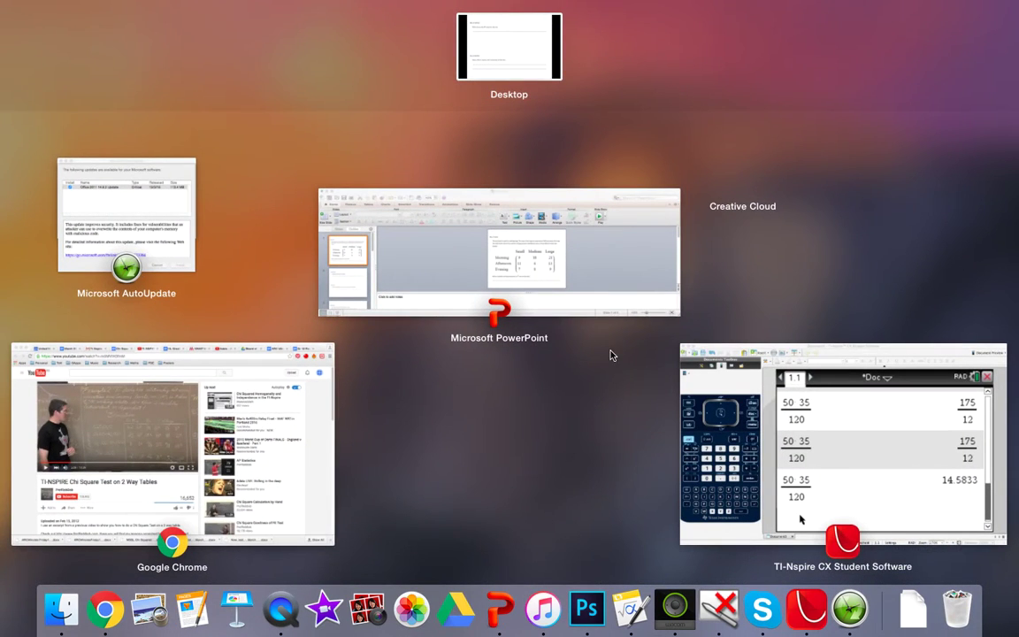
pyautogui.click(810, 413)
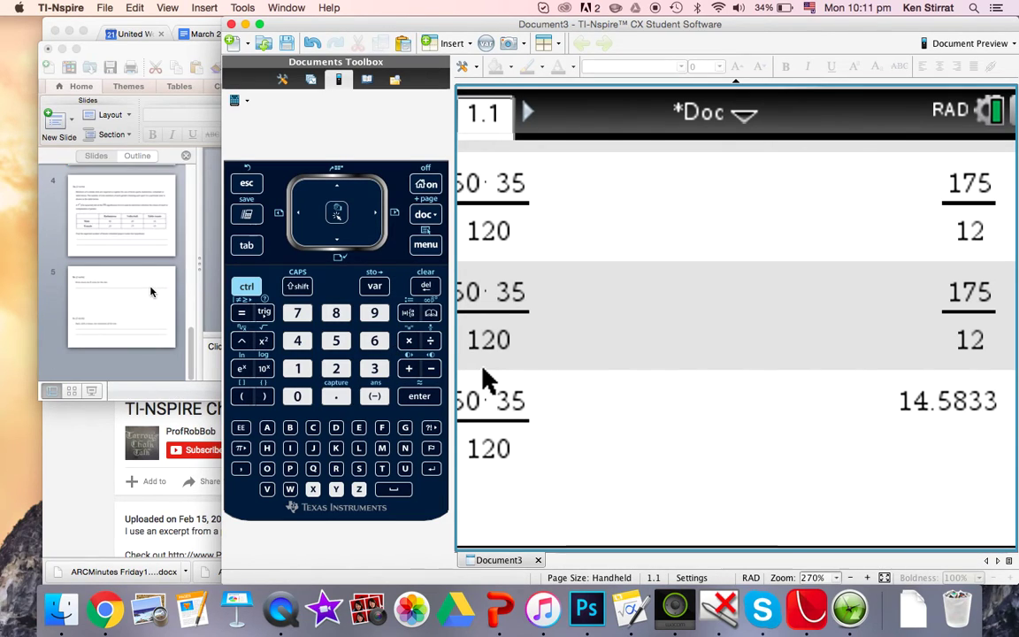
pyautogui.click(138, 226)
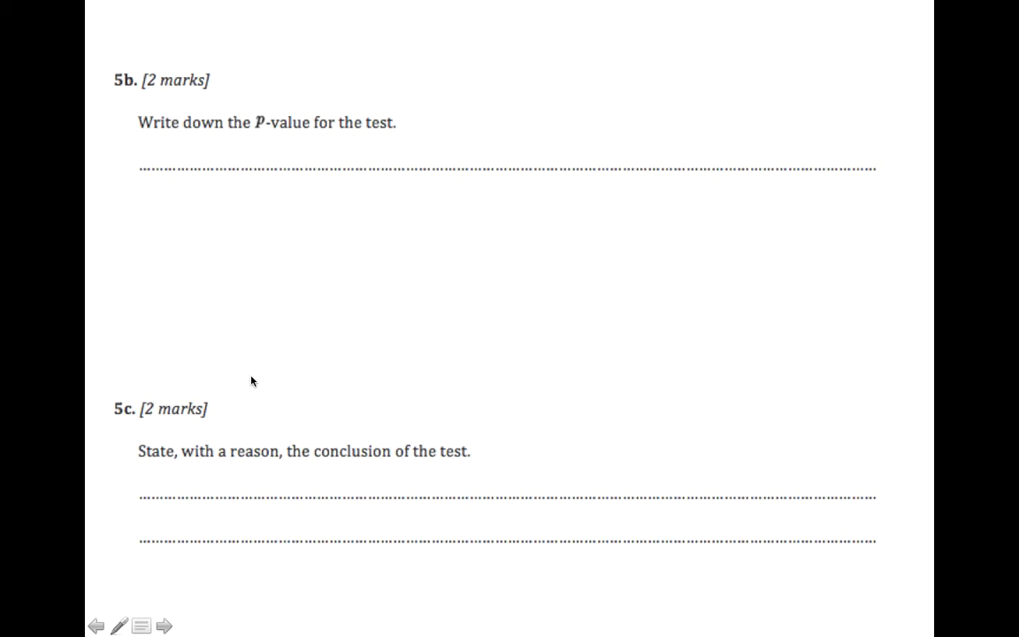
pyautogui.press('Escape')
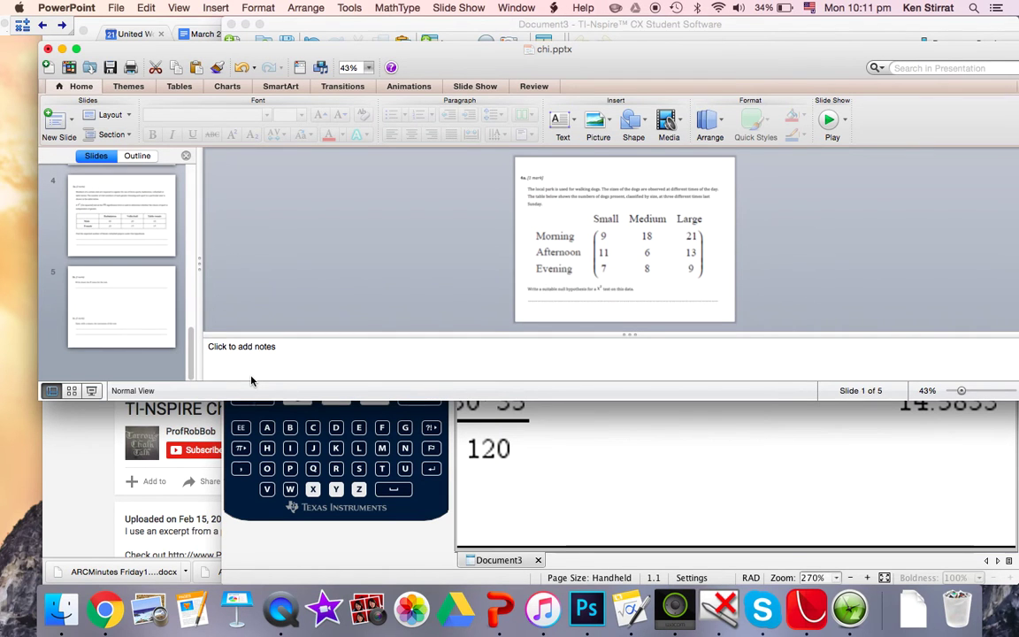
pyautogui.click(135, 239)
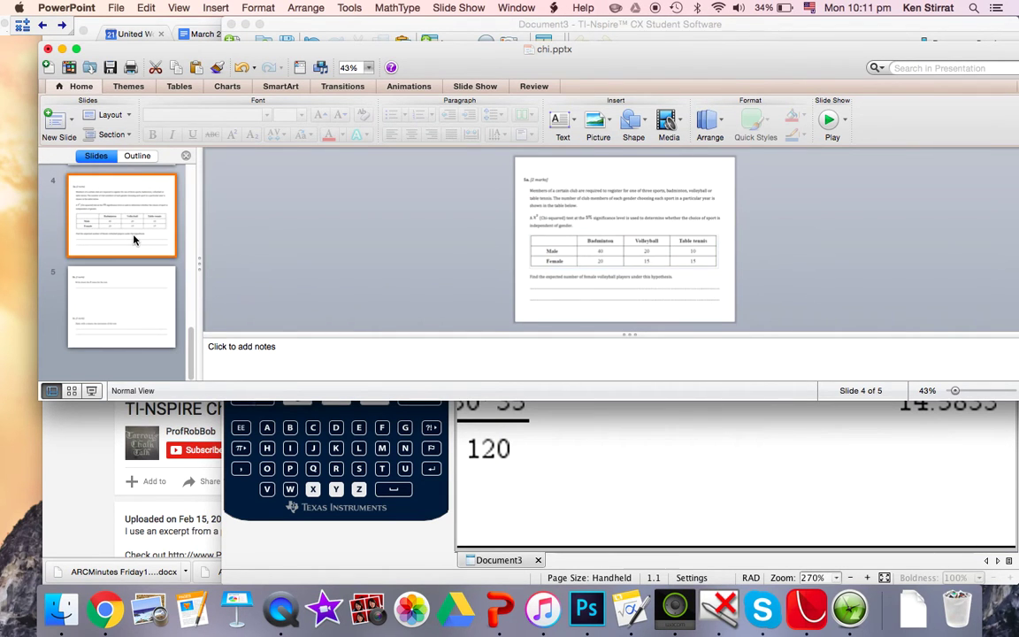
# Check the club sport table on PowerPoint slide 4, then return to TI-Nspire.
pyautogui.click(553, 485)
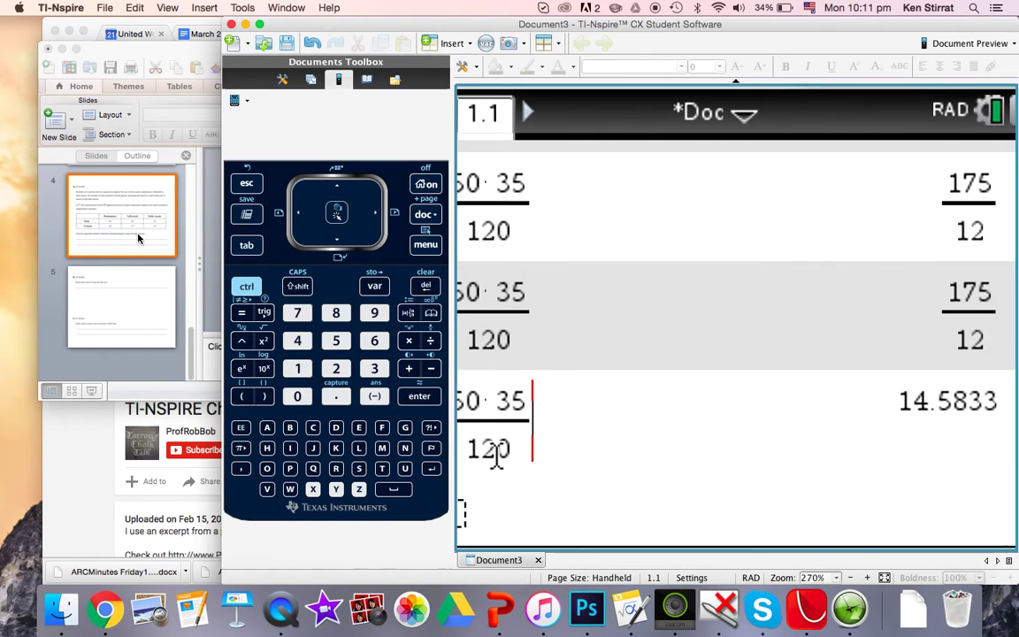
pyautogui.click(148, 55)
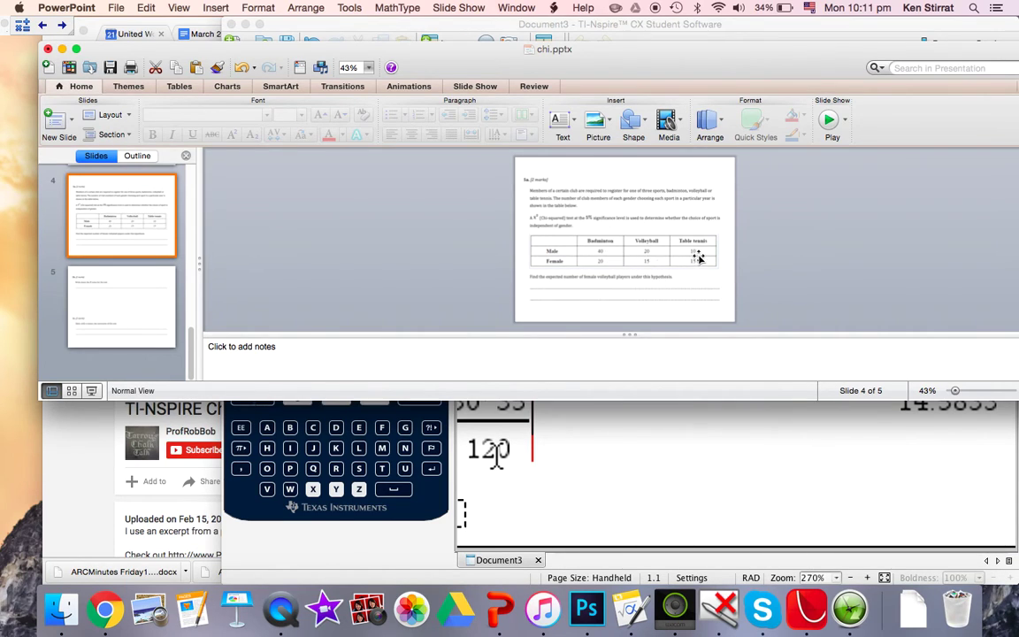
pyautogui.click(599, 430)
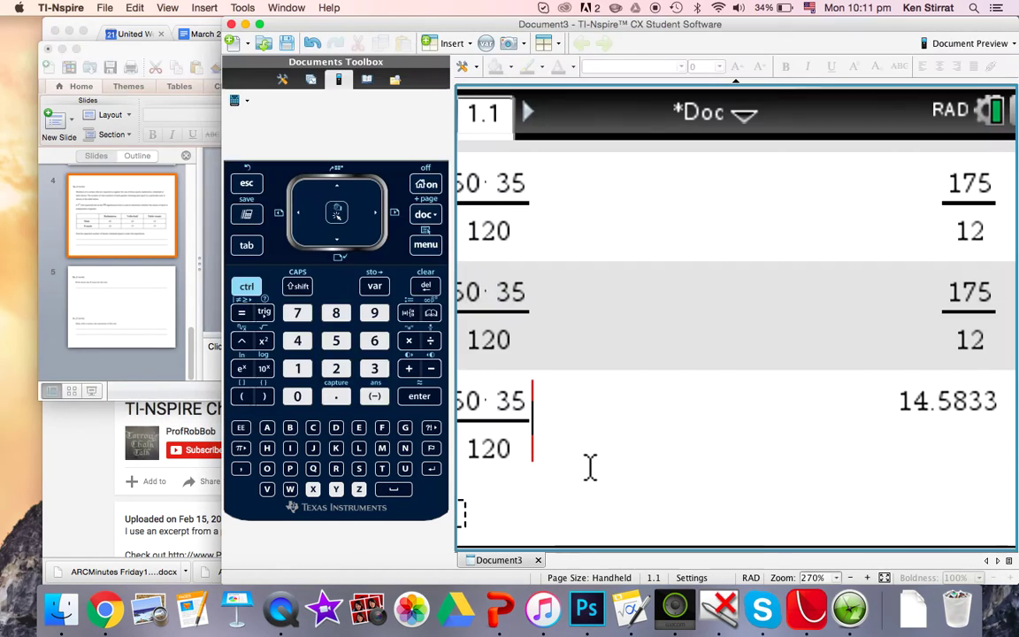
# Insert a blank matrix template with 2 rows and 3 columns on the calculator page.
pyautogui.click(430, 252)
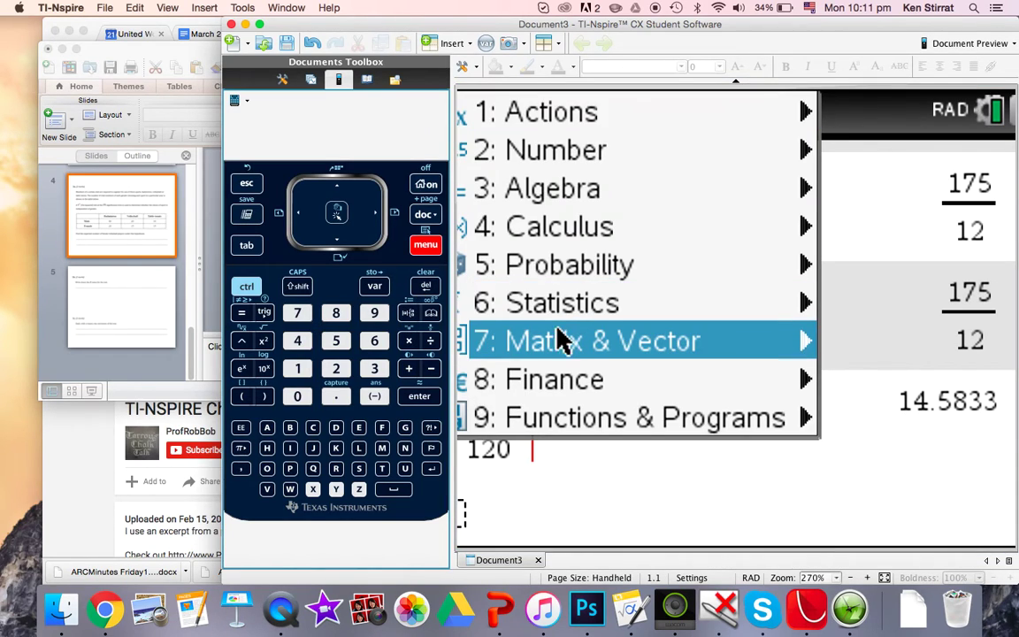
pyautogui.moveTo(565, 345)
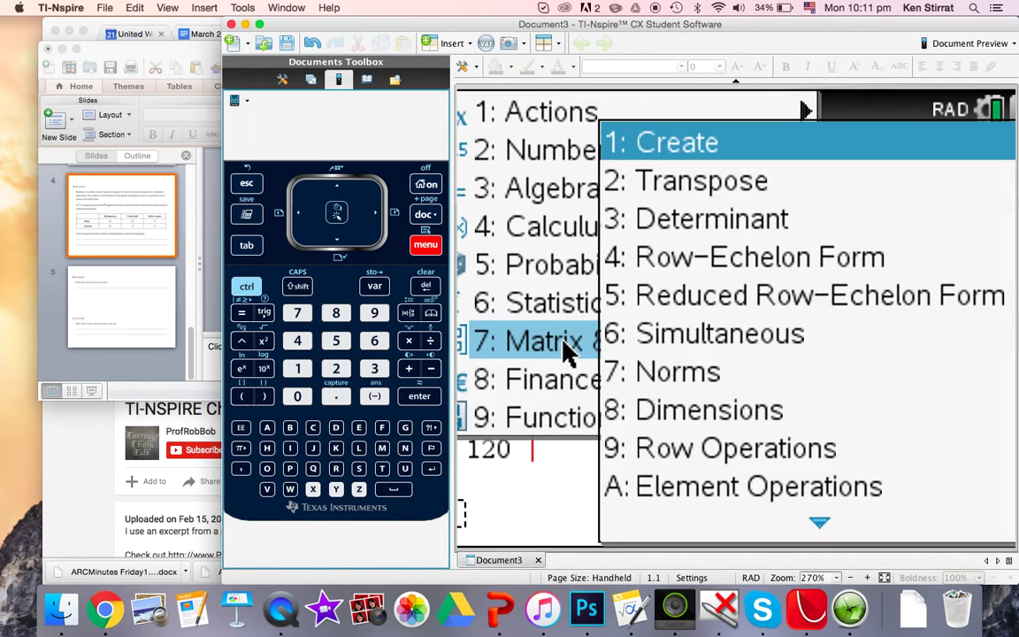
pyautogui.click(705, 147)
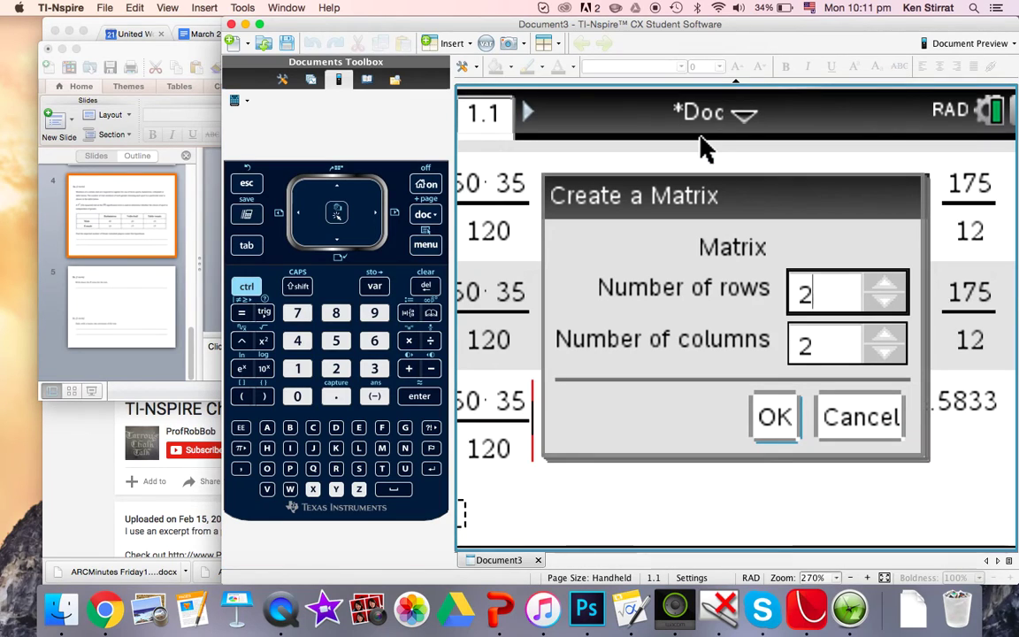
pyautogui.click(812, 305)
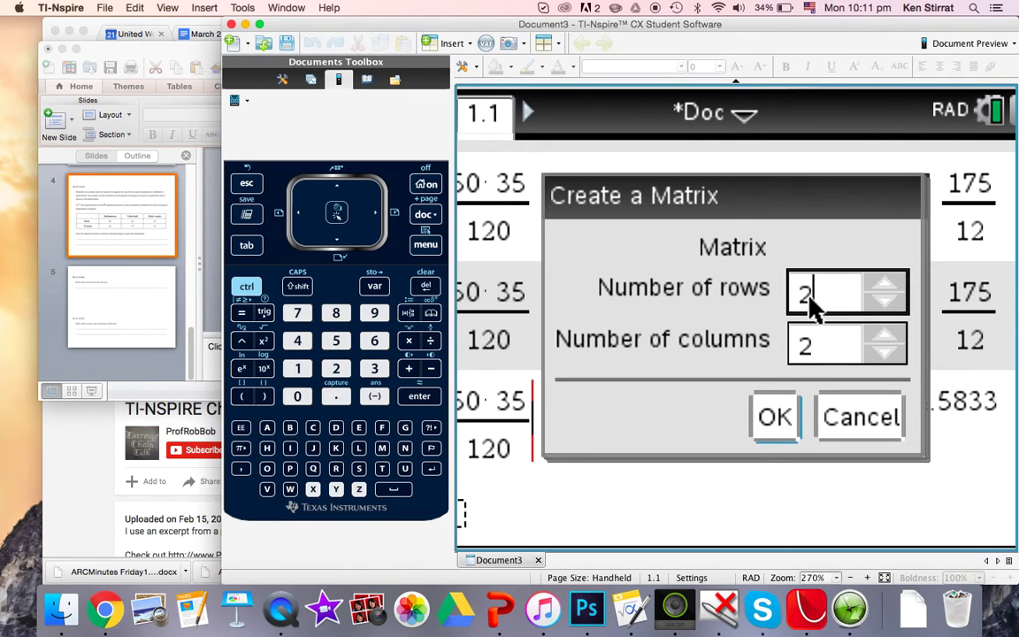
pyautogui.click(883, 338)
pyautogui.click(774, 420)
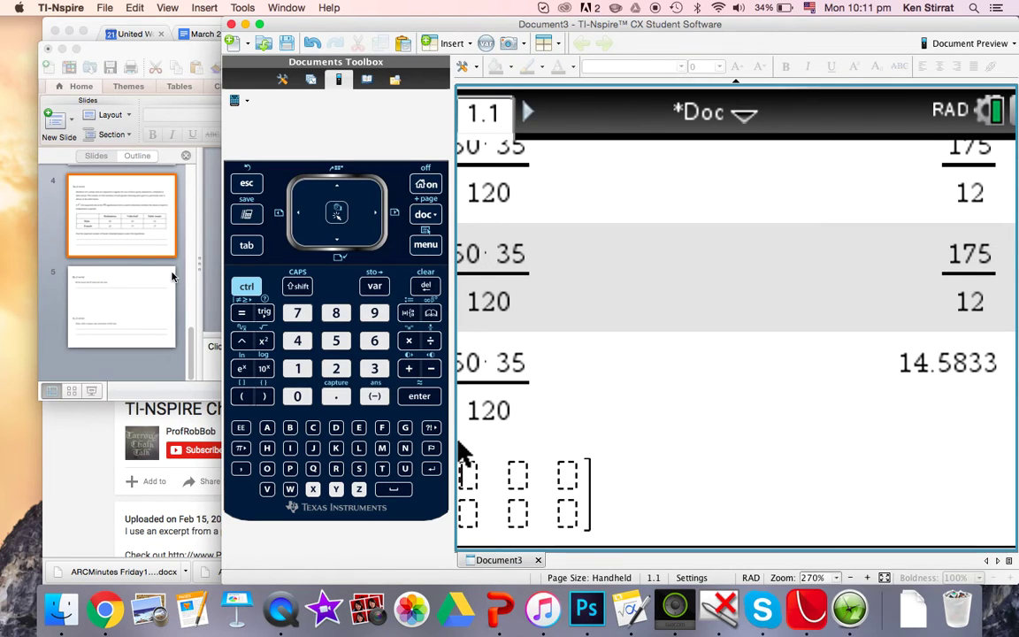
# Zoom PowerPoint slide 4 to 75%.
pyautogui.click(139, 226)
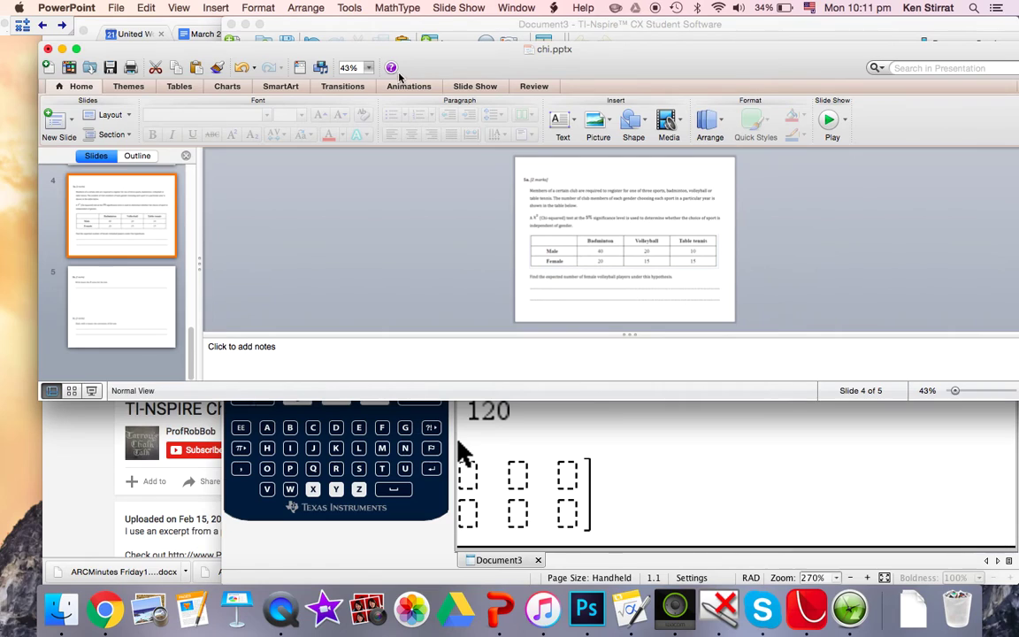
pyautogui.click(369, 69)
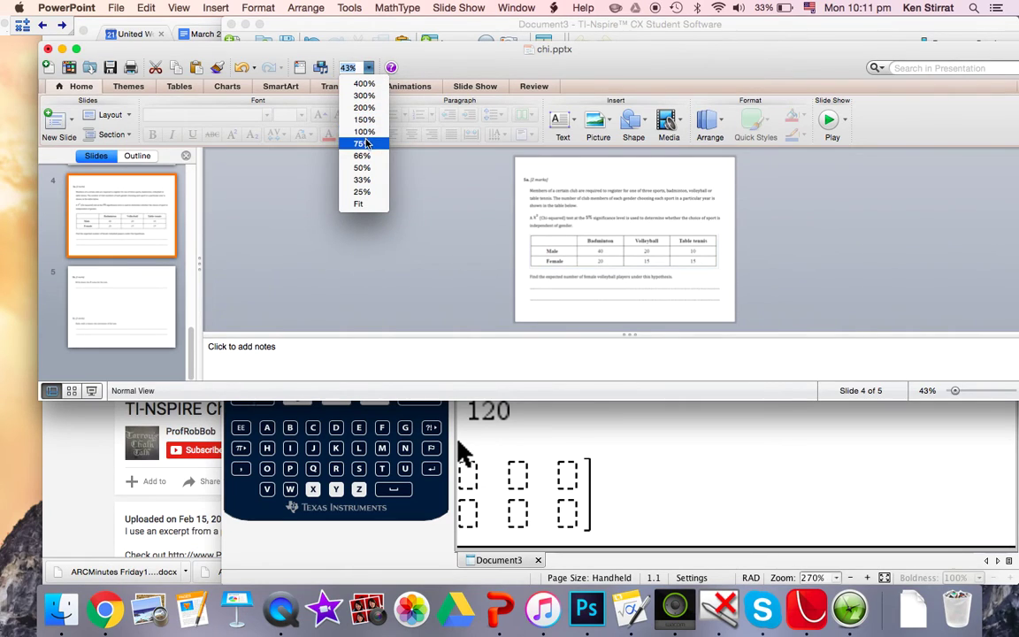
pyautogui.click(366, 143)
# Move and resize the TI-Nspire window so the matrix and slides are both visible.
pyautogui.click(467, 477)
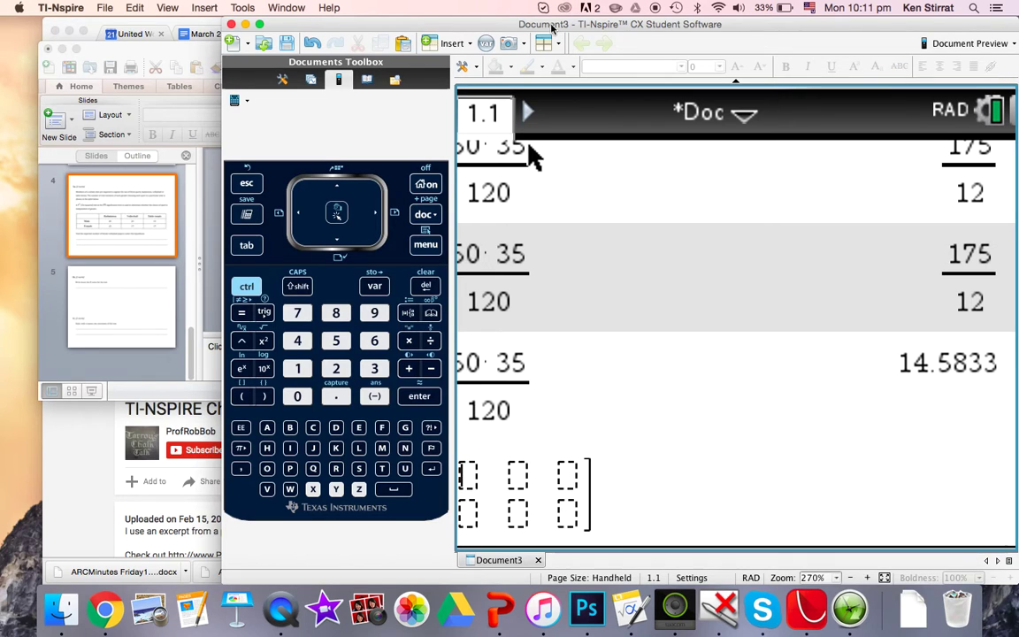
pyautogui.moveTo(550, 16); pyautogui.dragTo(549, 193)
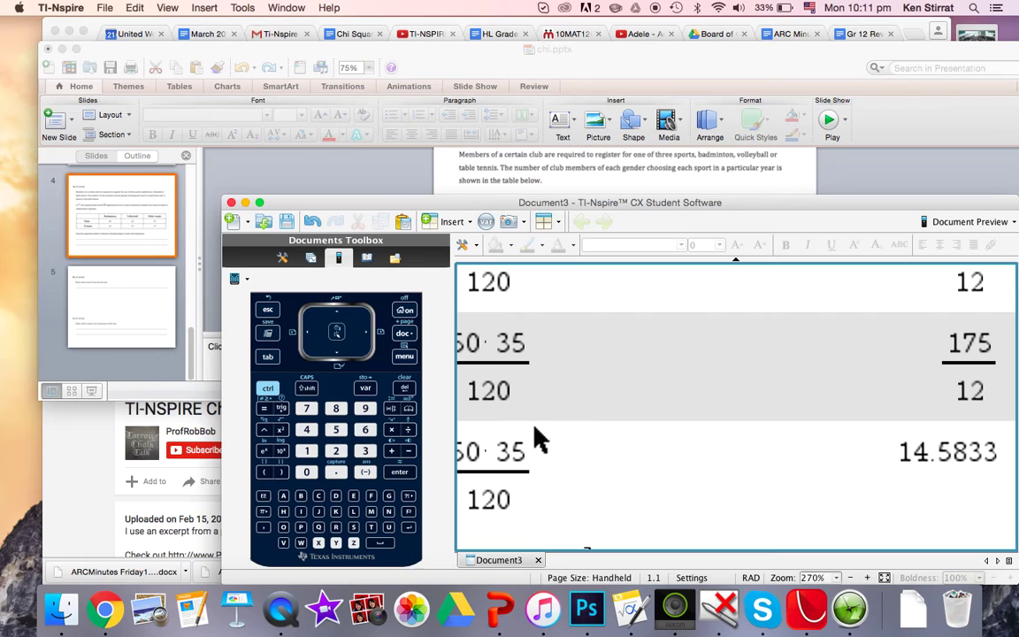
pyautogui.moveTo(362, 207); pyautogui.dragTo(209, 30)
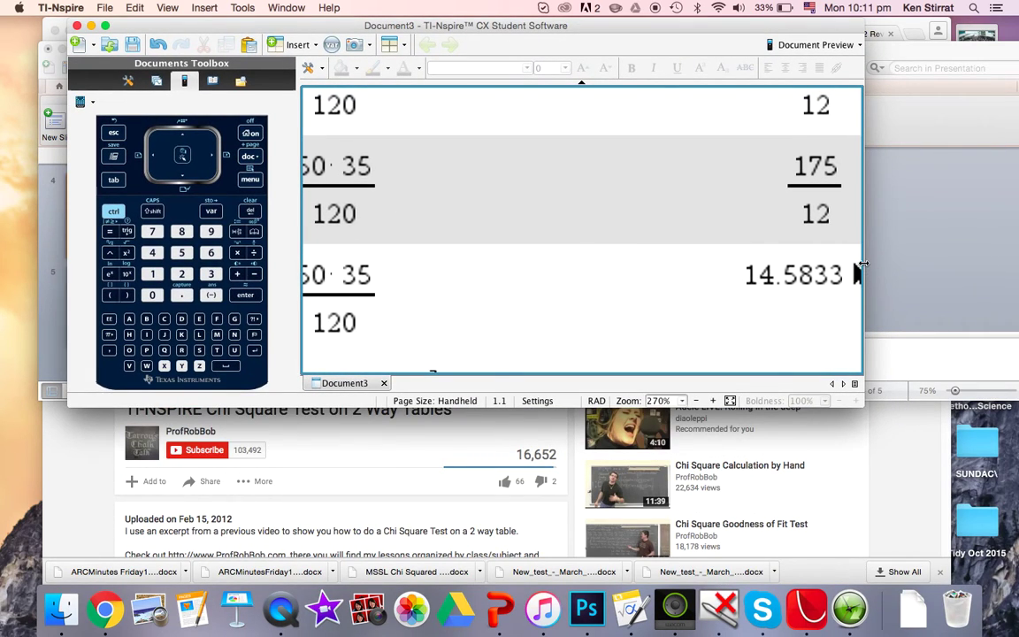
pyautogui.moveTo(862, 264); pyautogui.dragTo(557, 259)
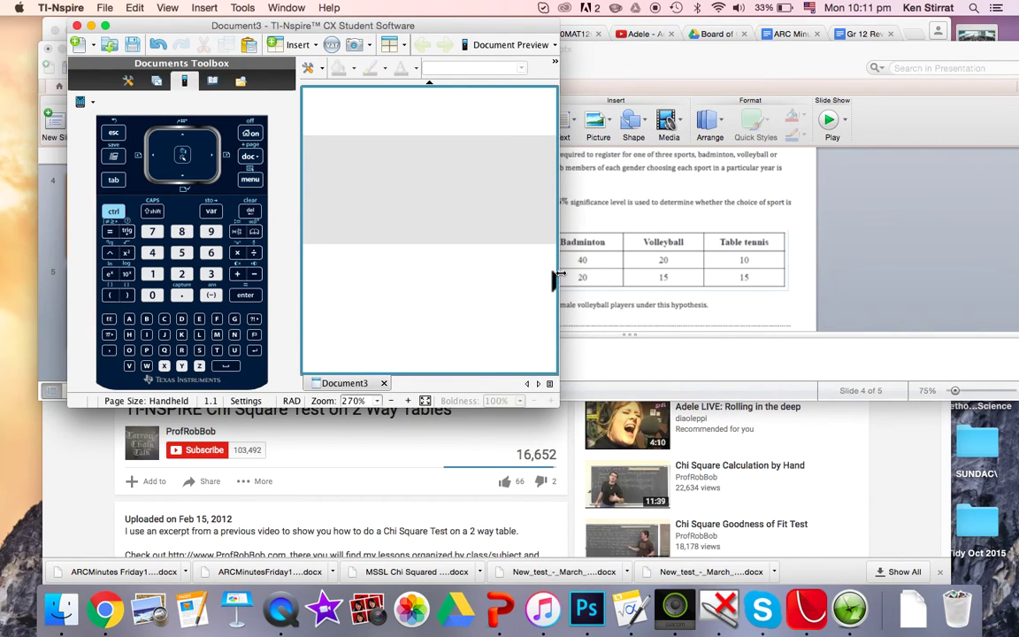
pyautogui.moveTo(560, 277); pyautogui.dragTo(930, 286)
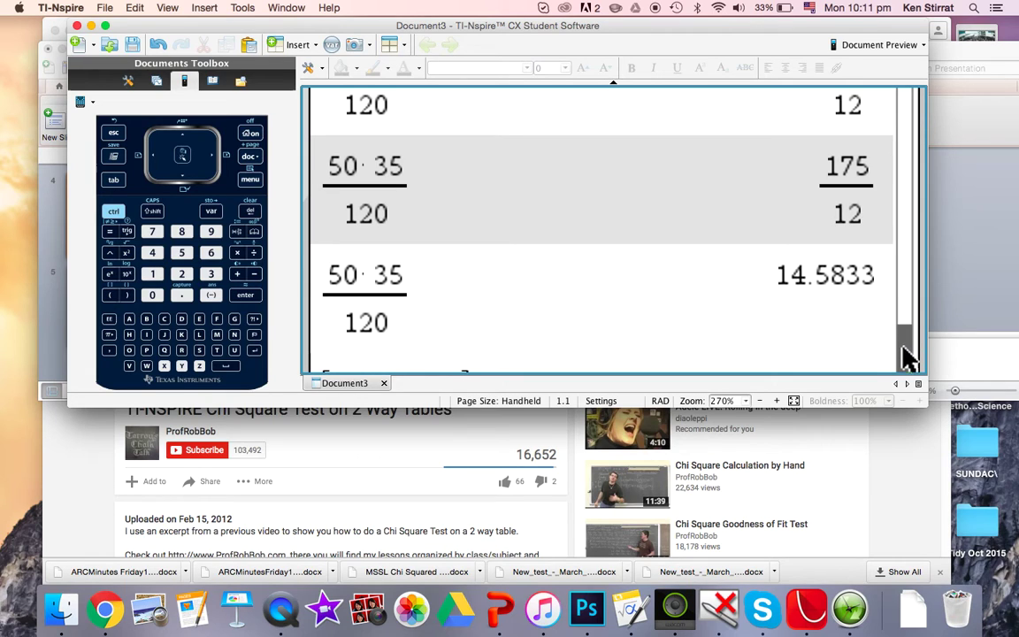
pyautogui.moveTo(830, 409); pyautogui.dragTo(829, 579)
# Fill the matrix's first row with 40, 20, 10.
pyautogui.write('40')
pyautogui.press('Tab')
pyautogui.write('20')
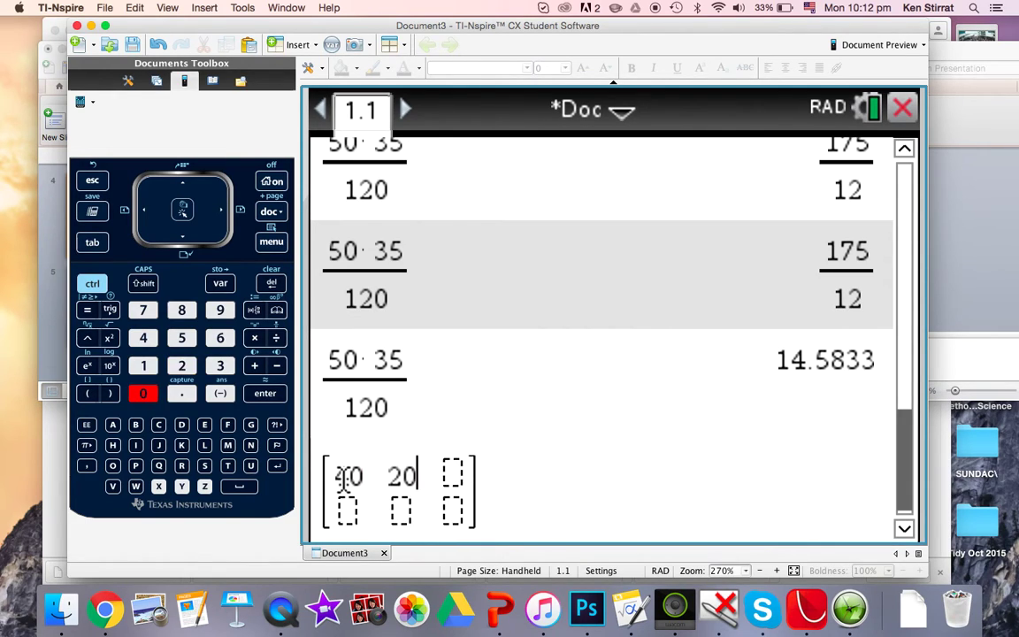
pyautogui.press('Tab')
pyautogui.write('10')
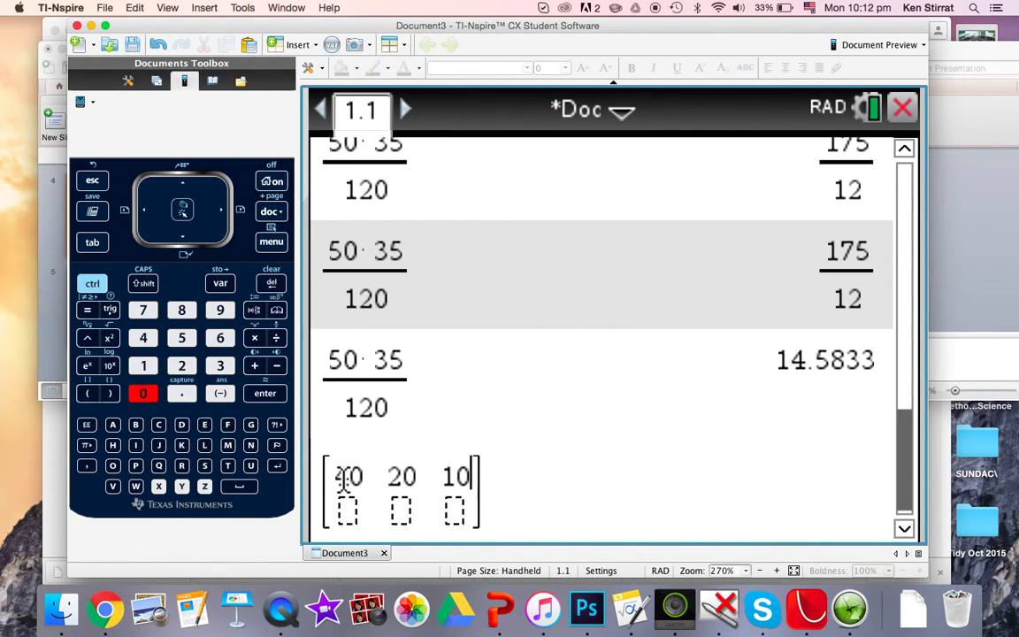
# Fill the matrix's second row with 20, 15, 15.
pyautogui.moveTo(489, 29); pyautogui.dragTo(510, 27)
pyautogui.click(383, 518)
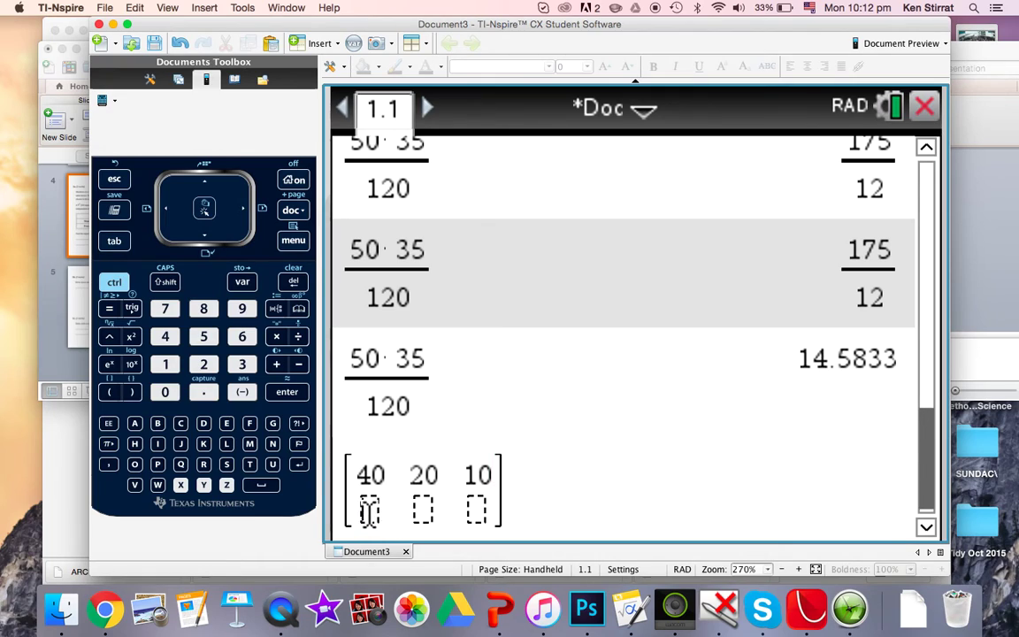
pyautogui.write('20')
pyautogui.press('Tab')
pyautogui.write('1')
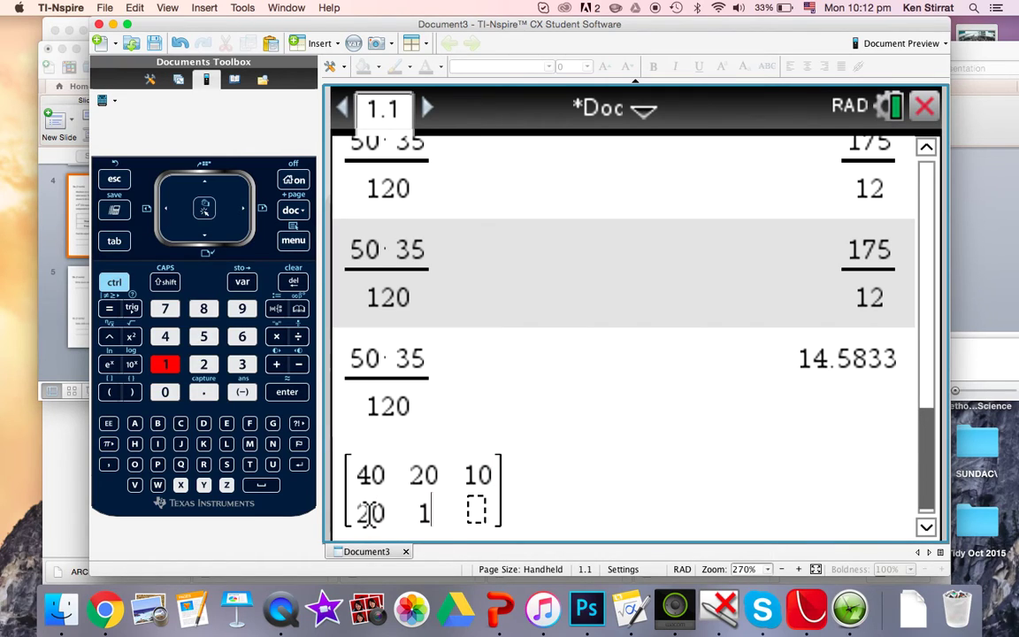
pyautogui.write('5')
pyautogui.press('Tab')
pyautogui.write('15')
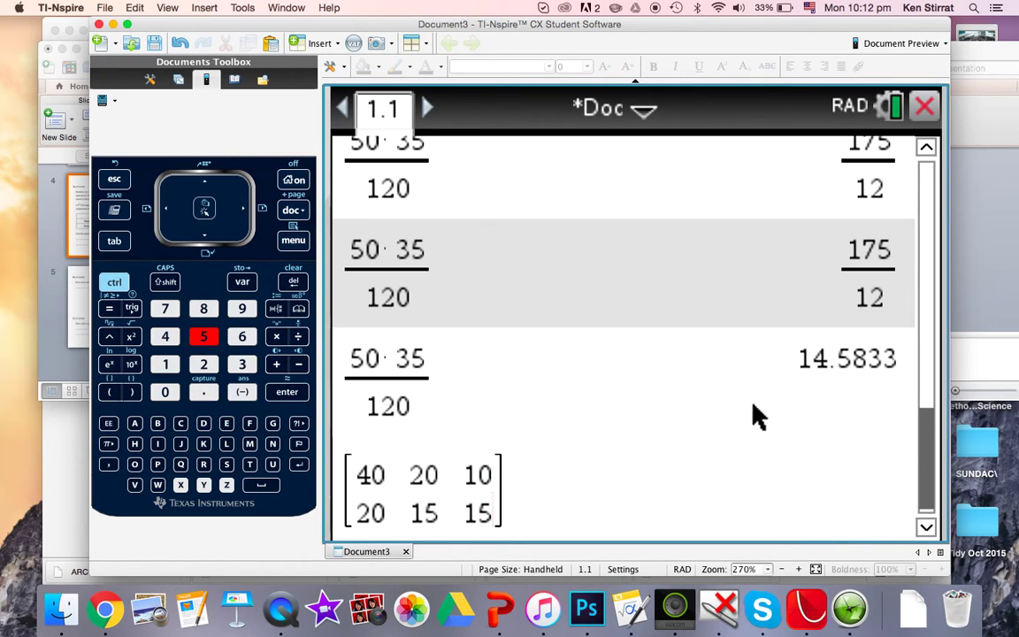
pyautogui.click(925, 412)
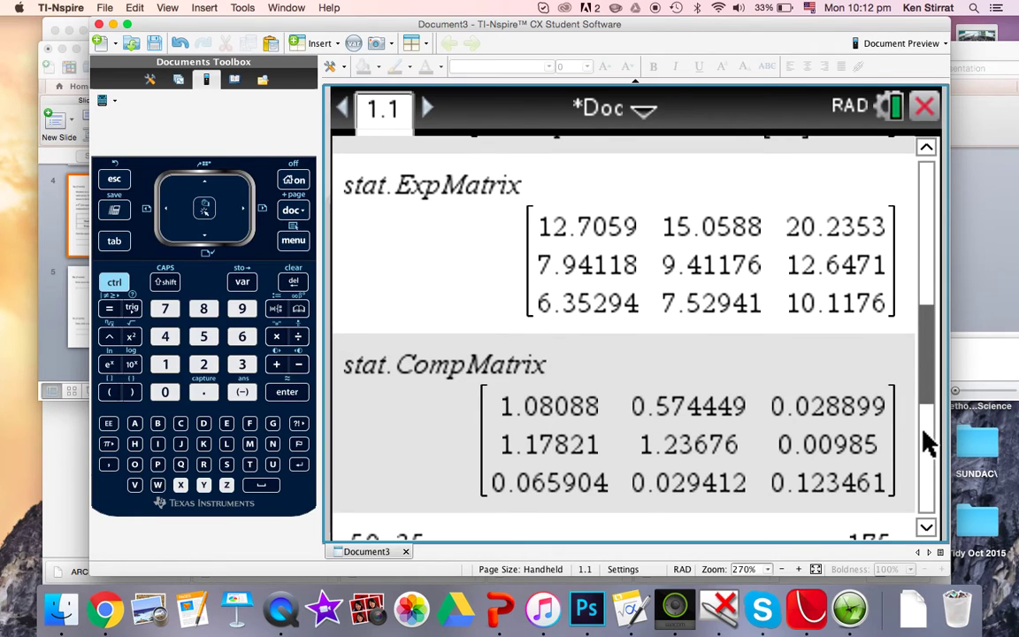
pyautogui.click(926, 528)
pyautogui.click(926, 528)
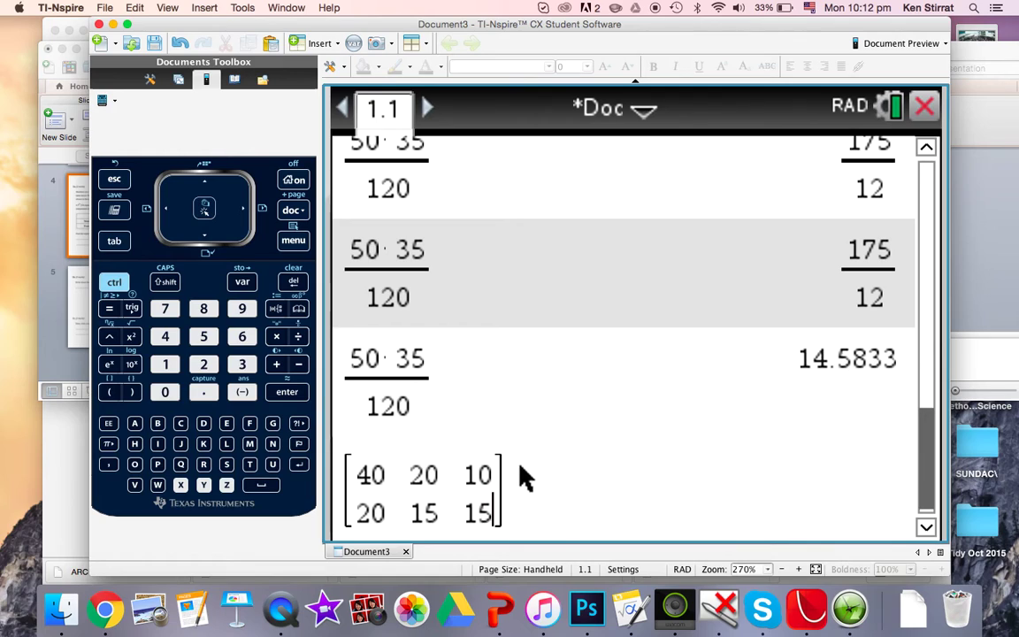
# Store the filled matrix into variable b and evaluate it.
pyautogui.click(506, 482)
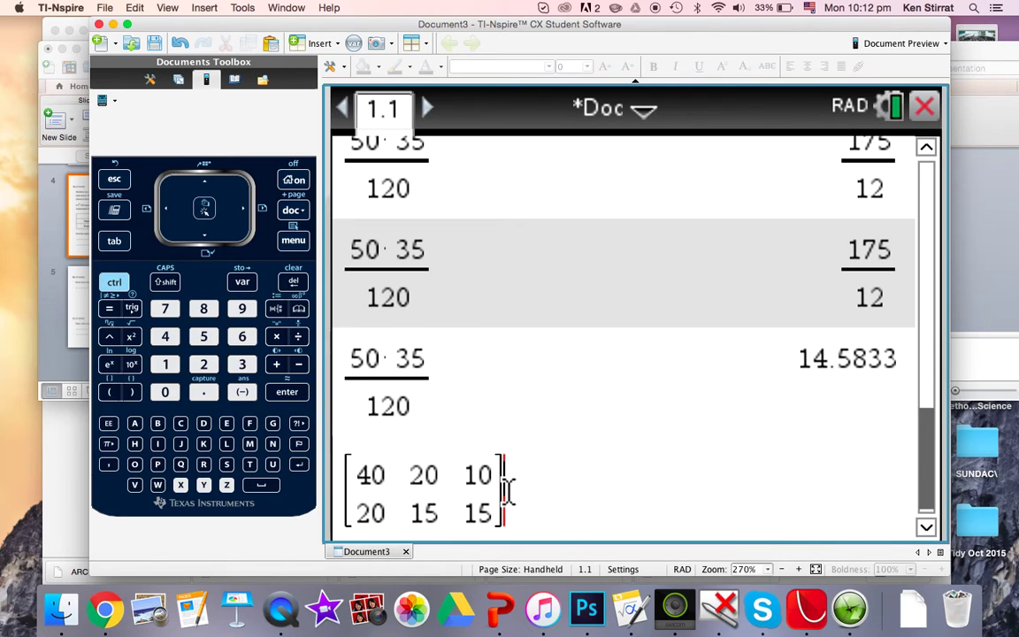
pyautogui.click(115, 281)
pyautogui.click(242, 283)
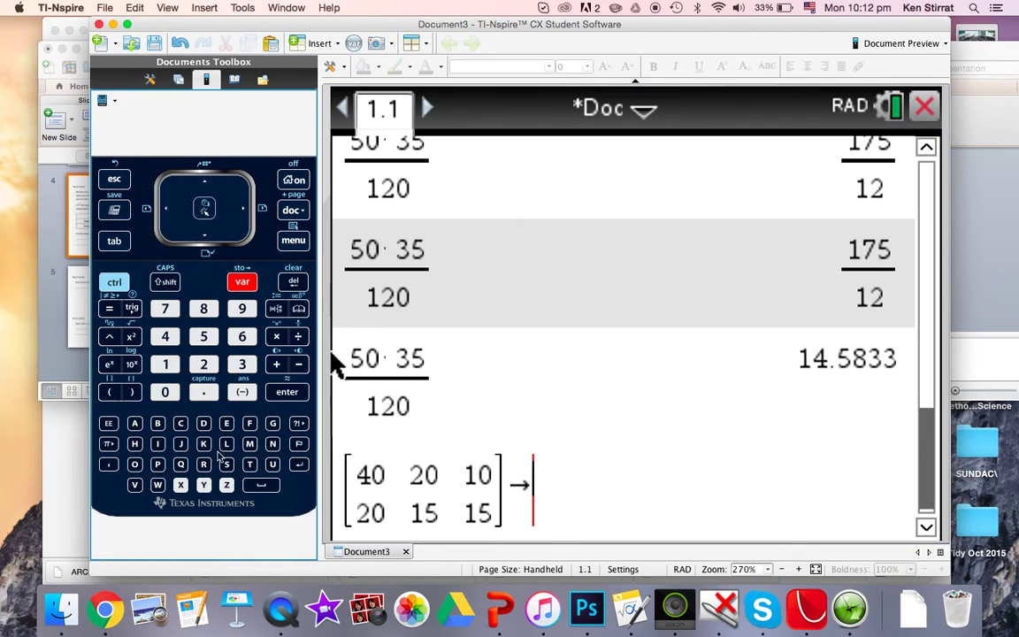
pyautogui.click(157, 423)
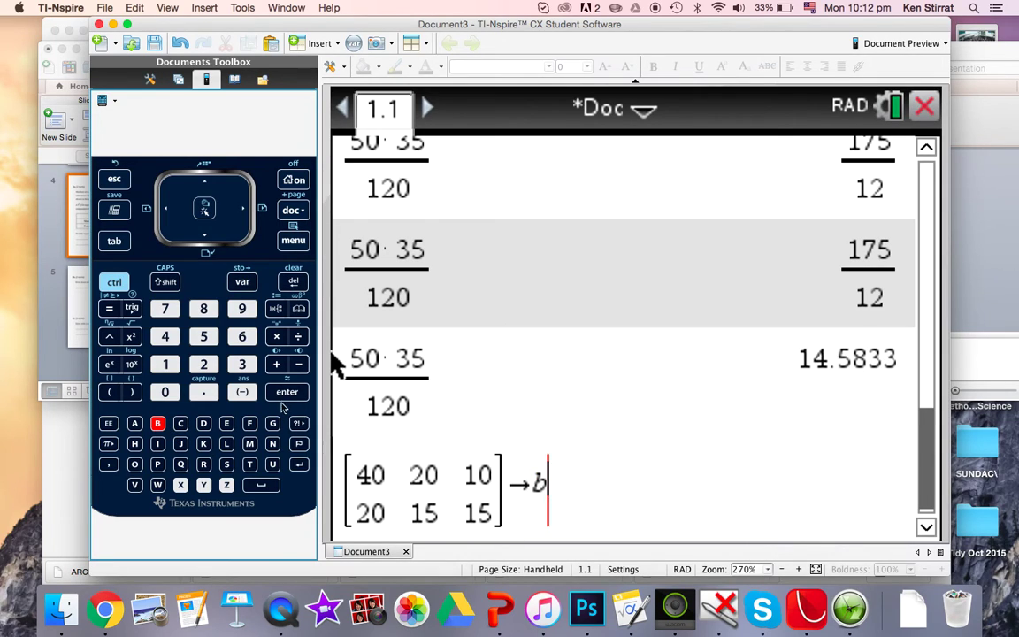
pyautogui.click(286, 393)
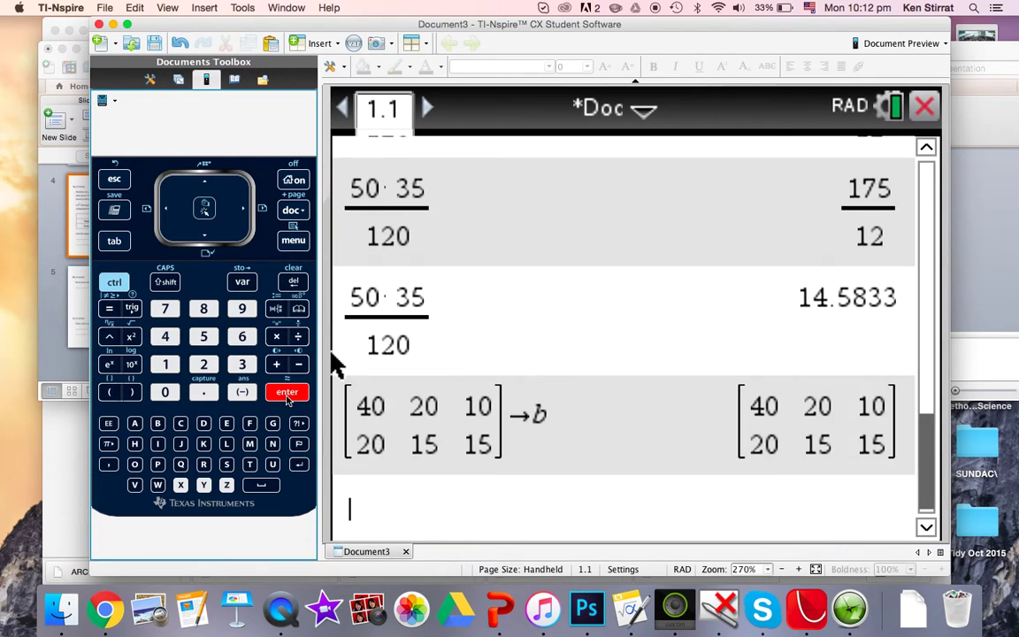
# Run the χ² 2-way Test with observed matrix b and highlight the p-value 0.074577.
pyautogui.click(295, 242)
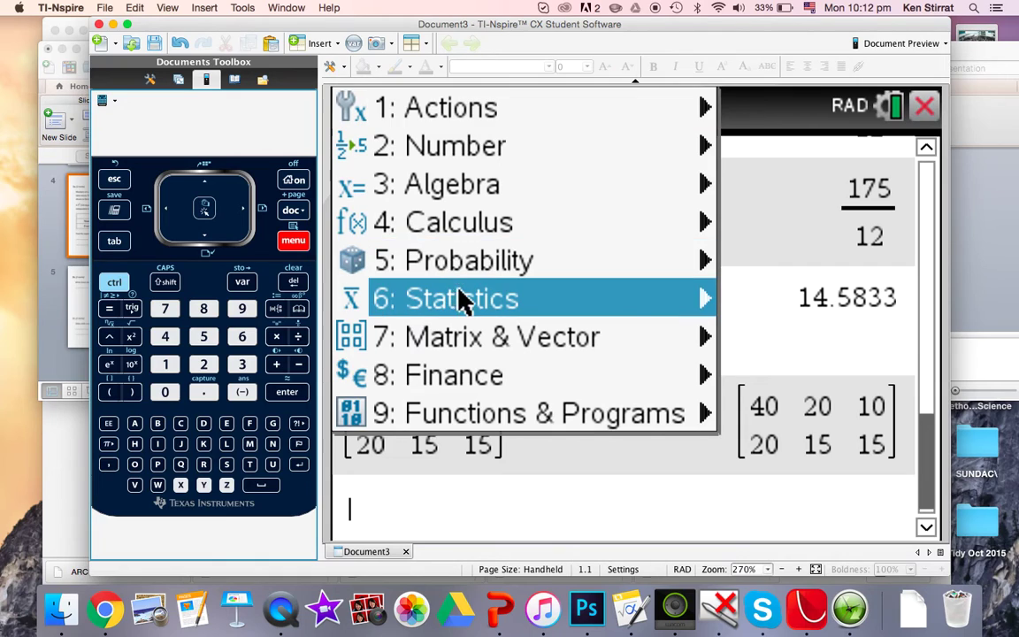
pyautogui.moveTo(466, 300)
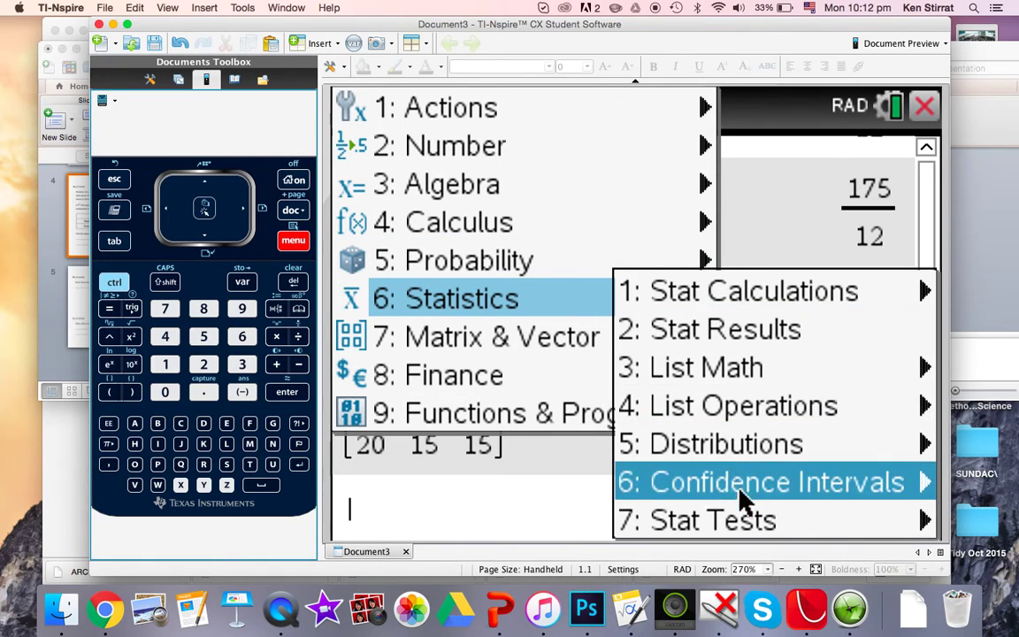
pyautogui.moveTo(747, 523)
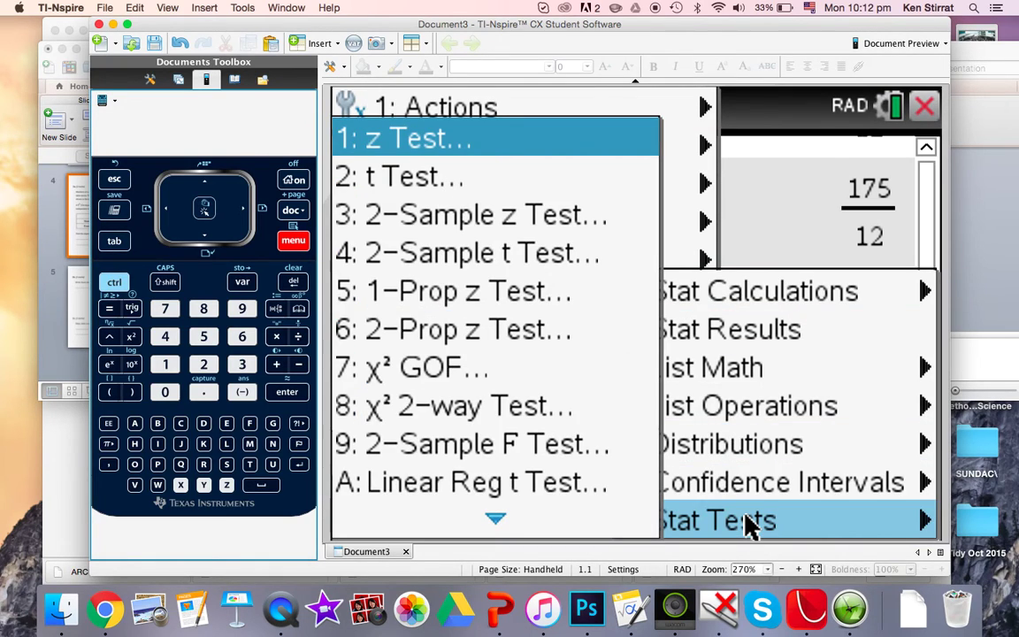
pyautogui.click(536, 410)
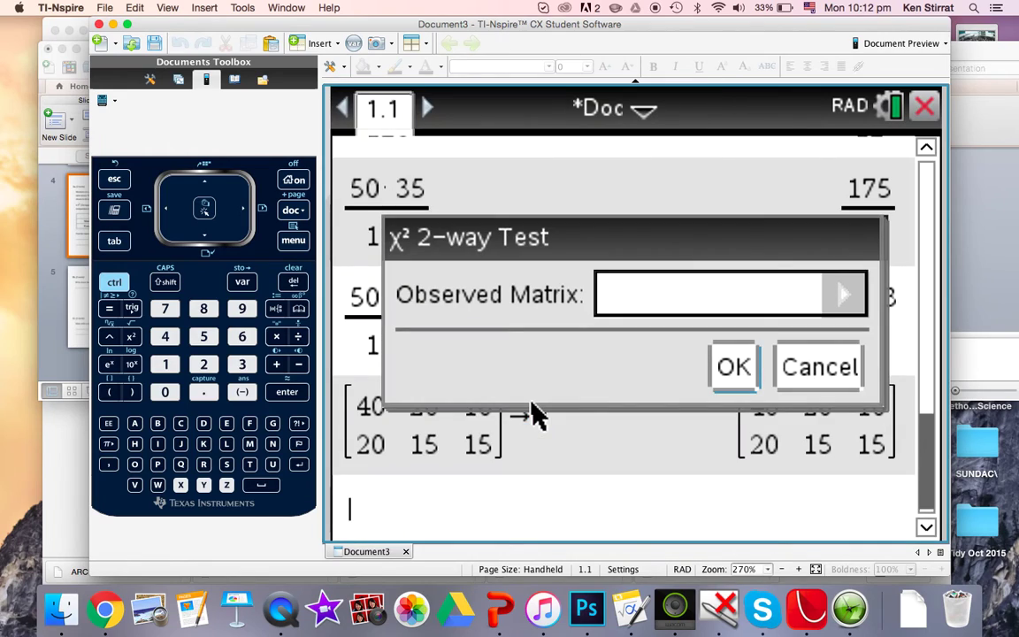
pyautogui.click(845, 296)
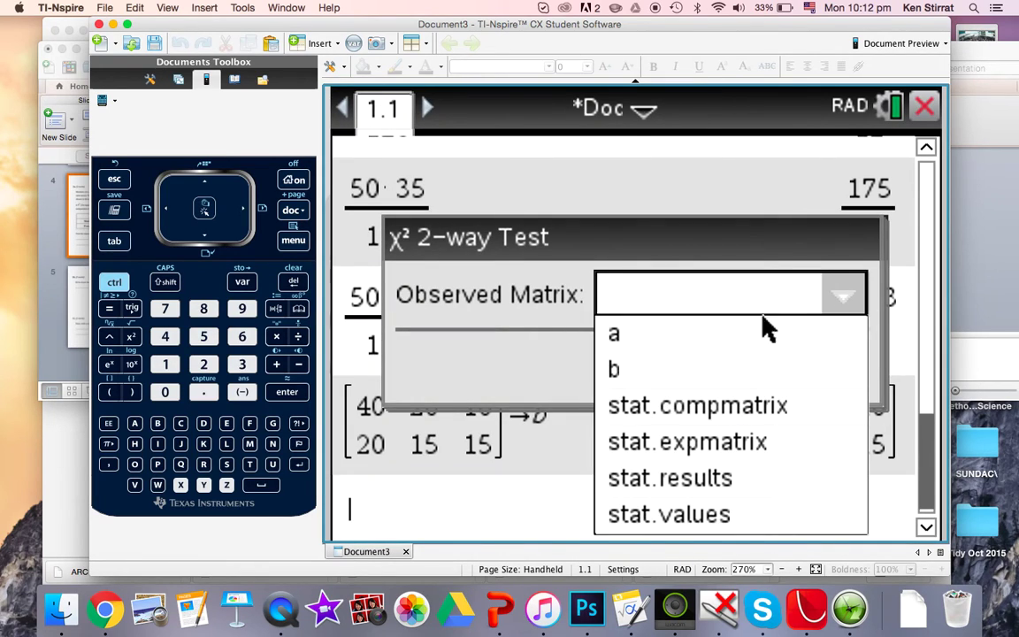
pyautogui.click(614, 372)
pyautogui.click(732, 372)
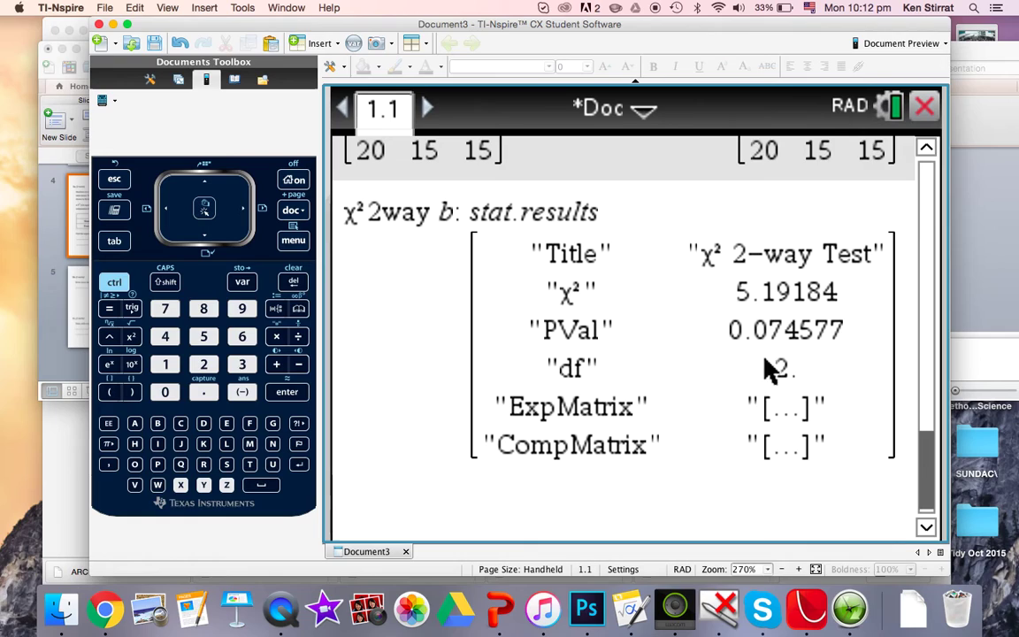
pyautogui.moveTo(727, 336); pyautogui.dragTo(846, 336)
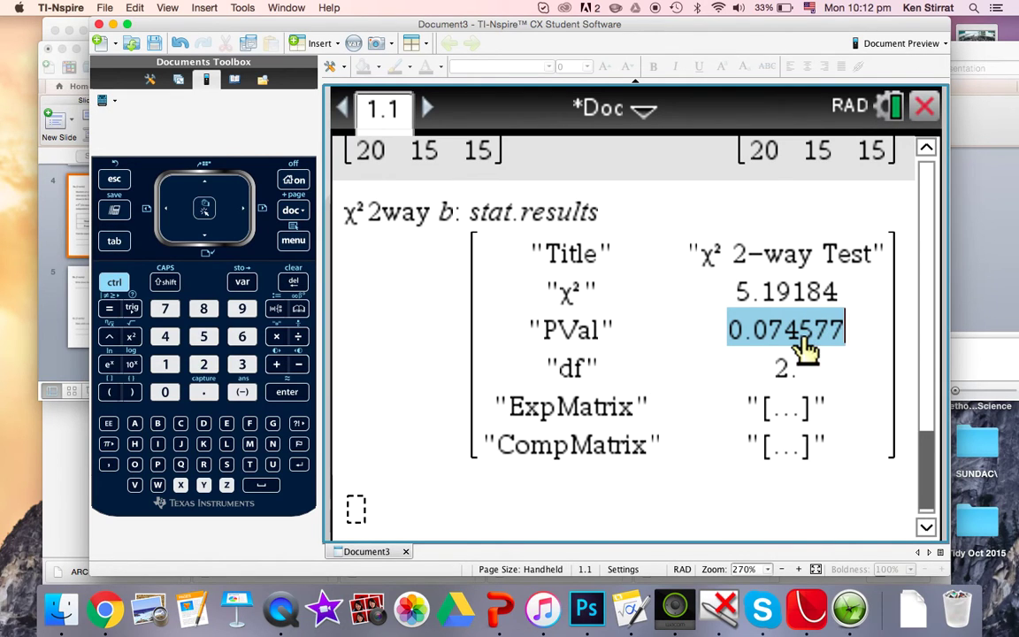
# Switch to the chi.pptx PowerPoint window through Mission Control.
pyautogui.hotkey('ctrl', 'Up')
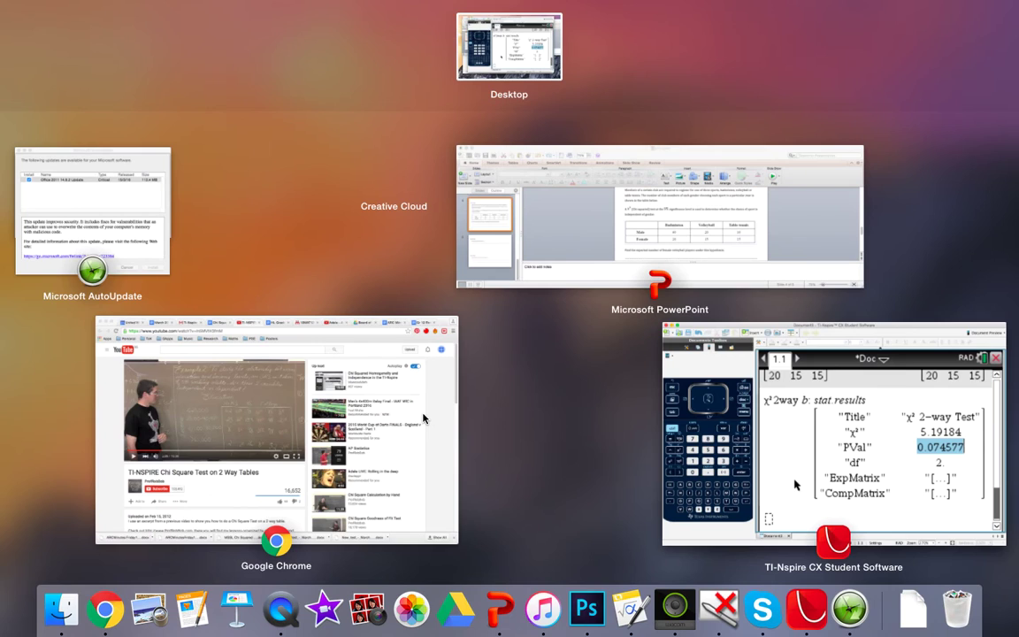
pyautogui.click(538, 269)
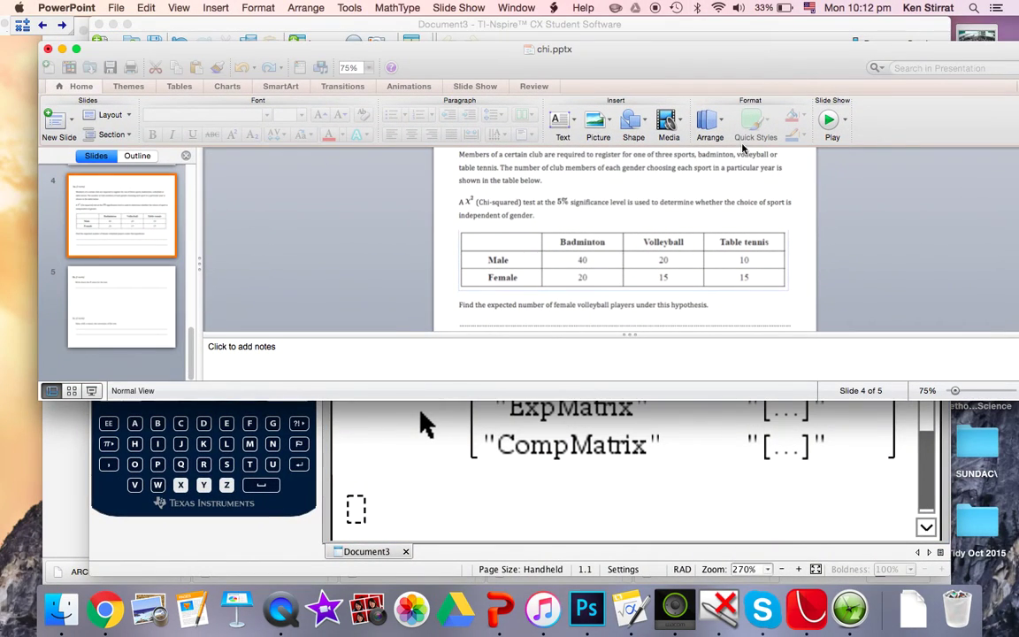